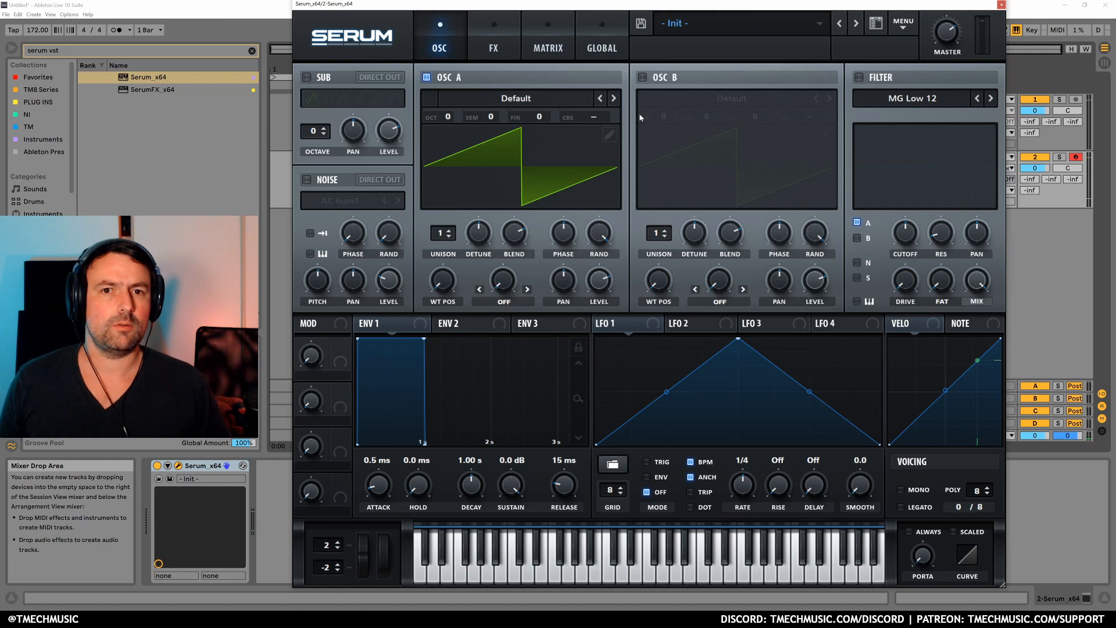
- Enable oscillator B and turn its level down to 0%
click(643, 77)
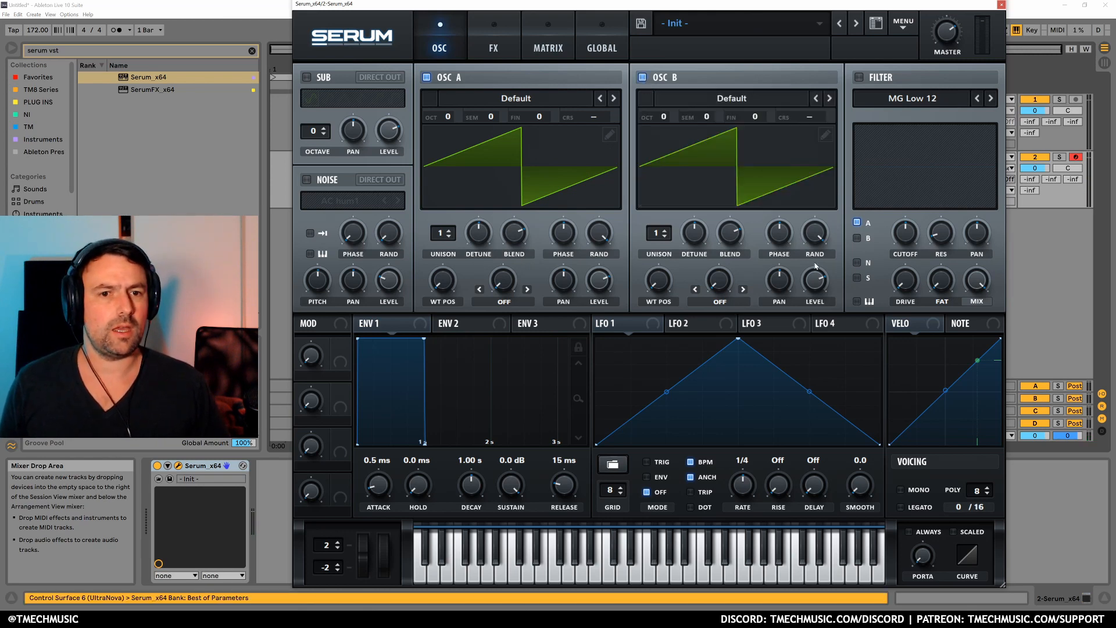
drag(818, 281, 819, 302)
drag(829, 356, 832, 375)
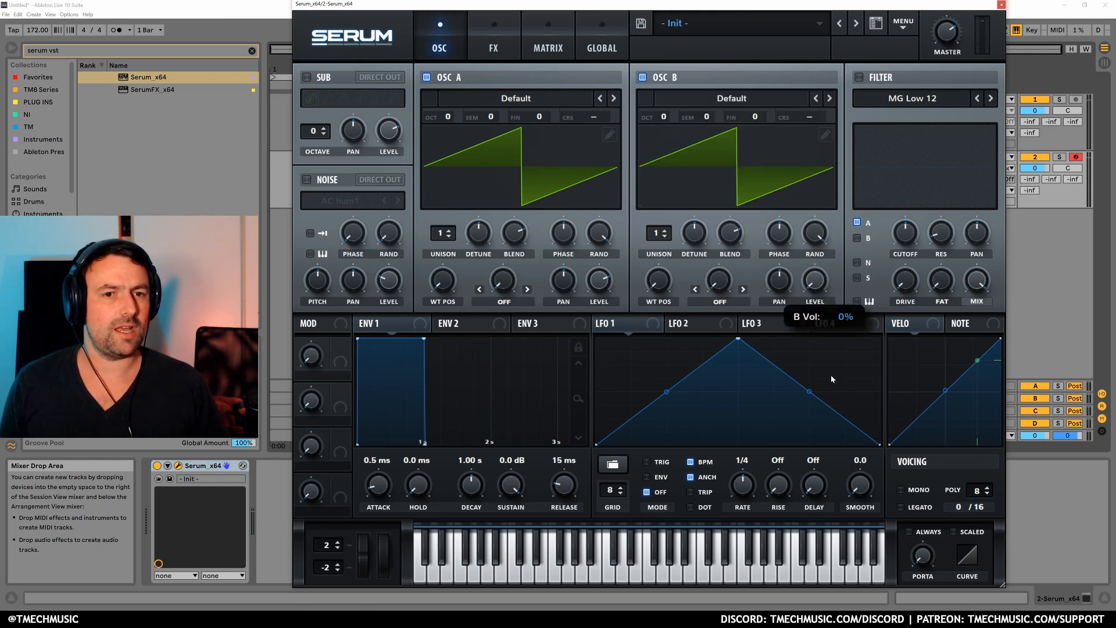
- Load the HarmonicSeries wavetable into oscillator B and try its wavetable position, returning it to the first frame
click(748, 97)
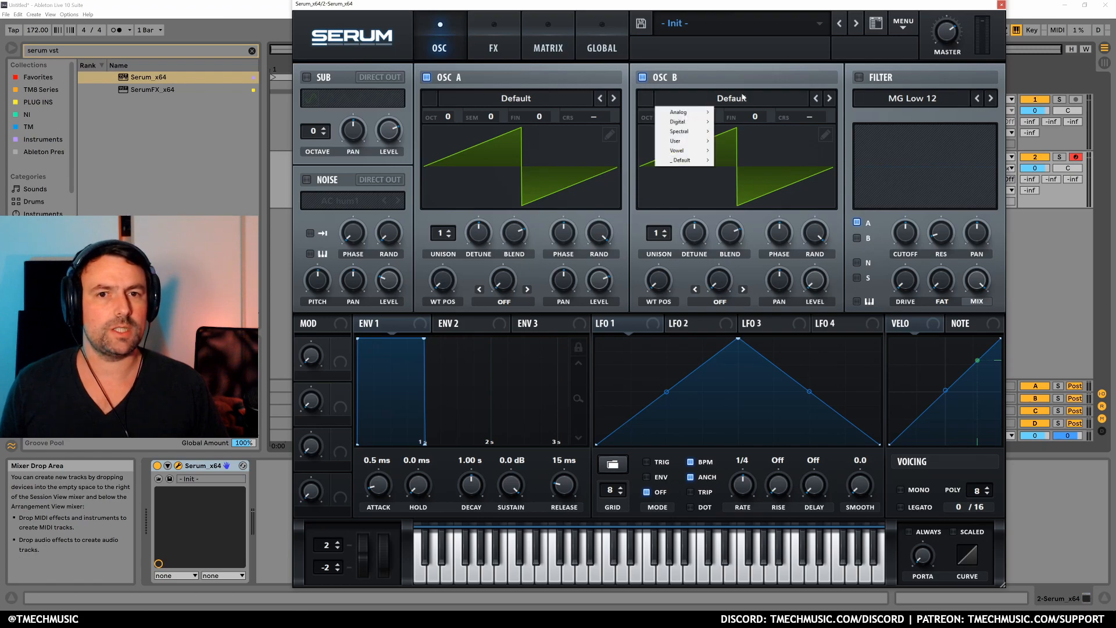
mouse_move(413, 157)
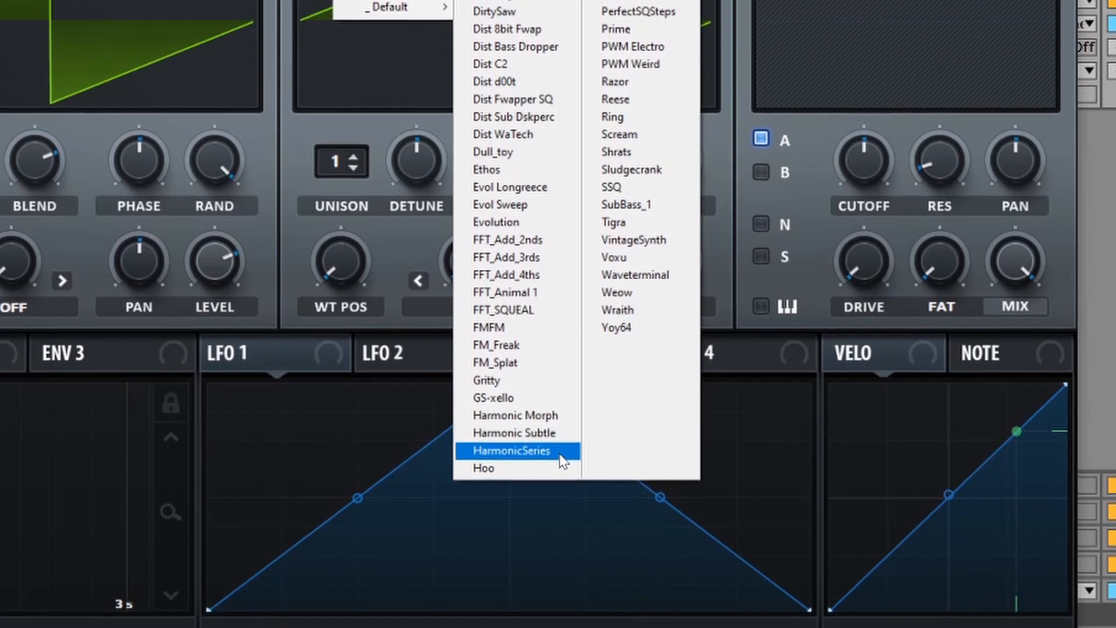
click(558, 621)
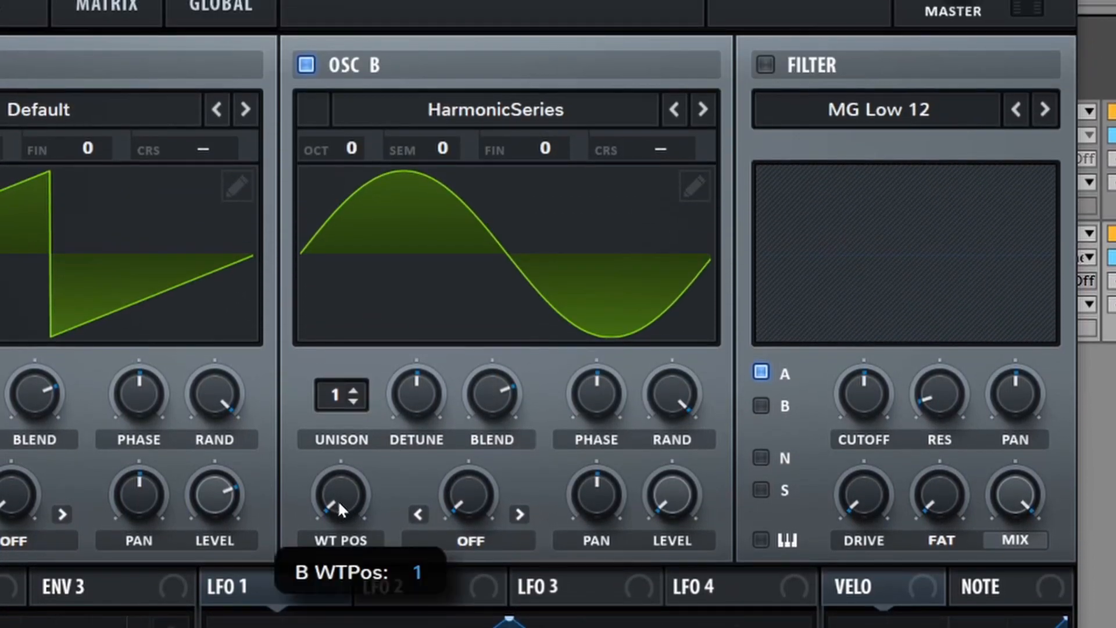
drag(339, 260, 337, 253)
drag(336, 480, 410, 579)
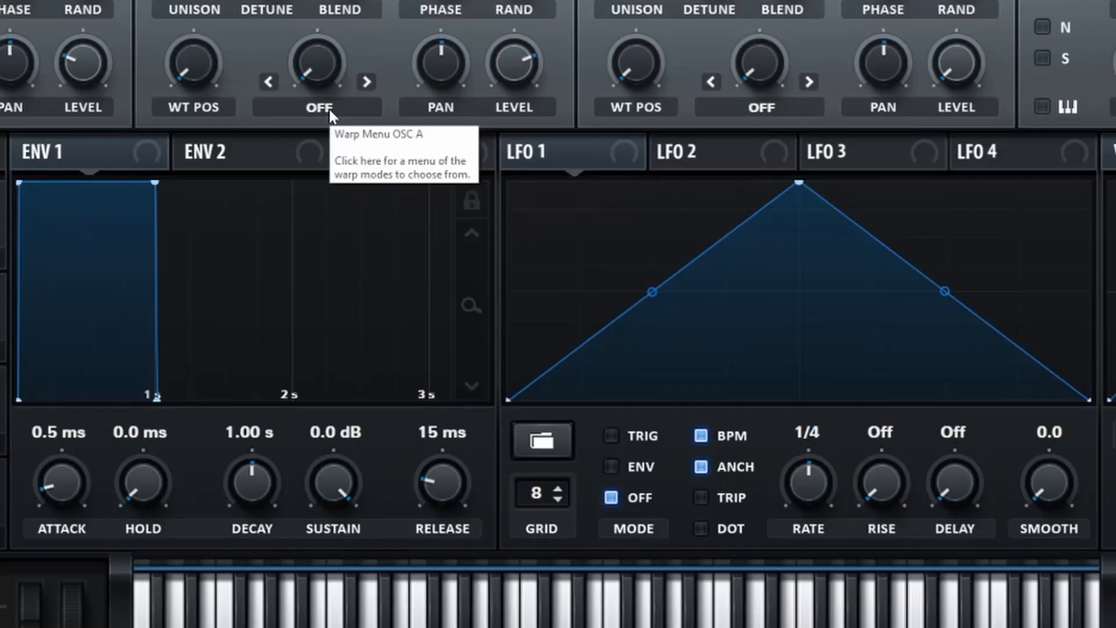
- Set oscillator A's warp mode to FM (from B) and raise its warp amount
click(510, 301)
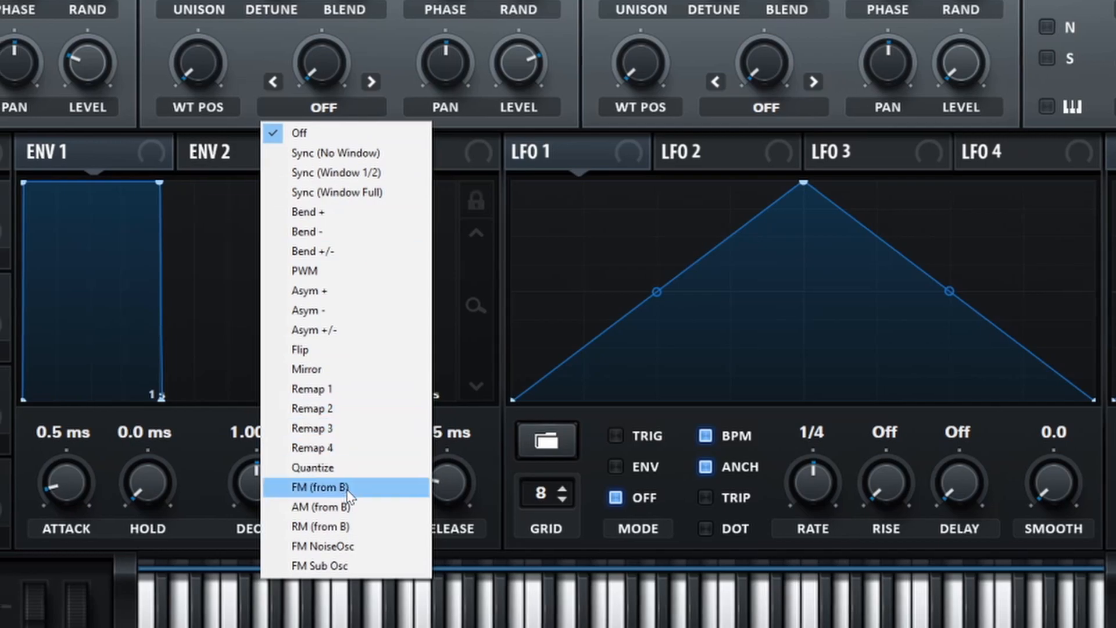
click(348, 487)
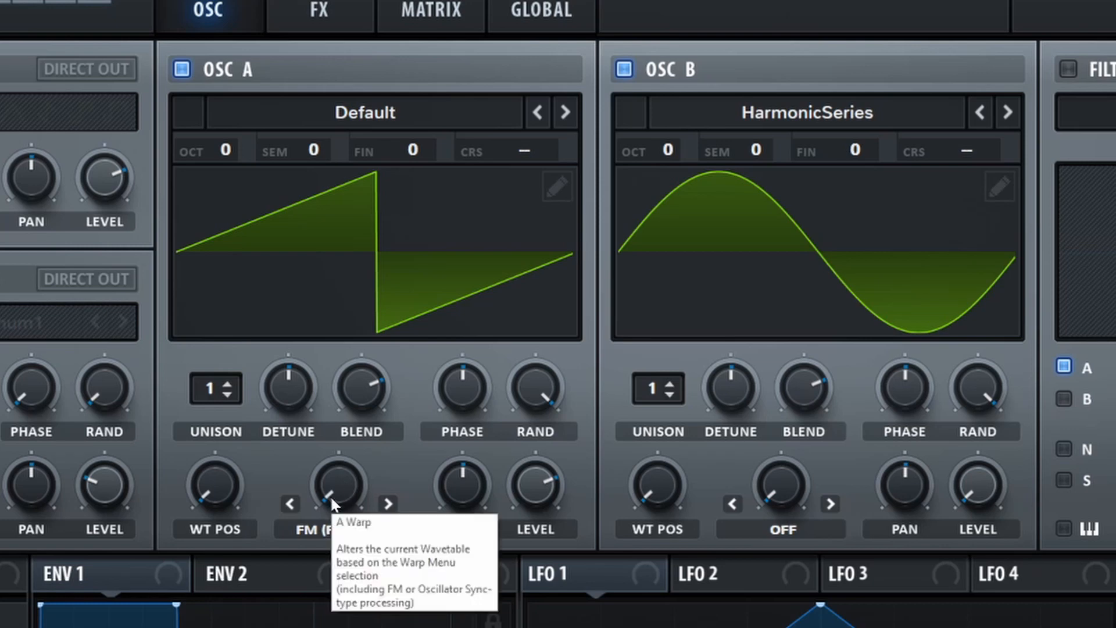
drag(337, 507, 337, 485)
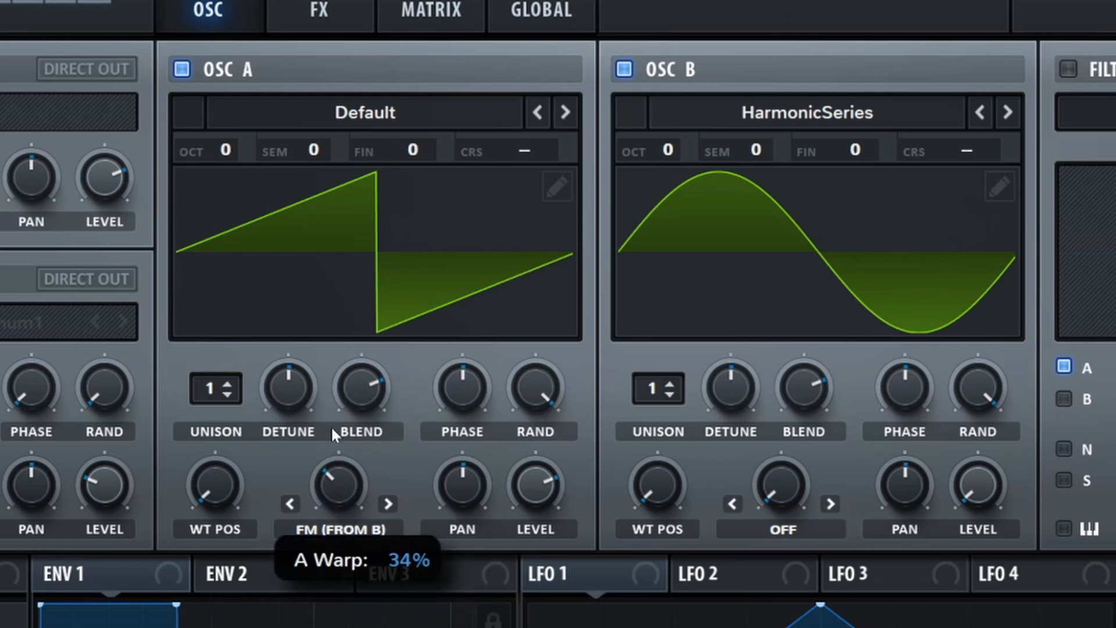
drag(332, 434, 336, 399)
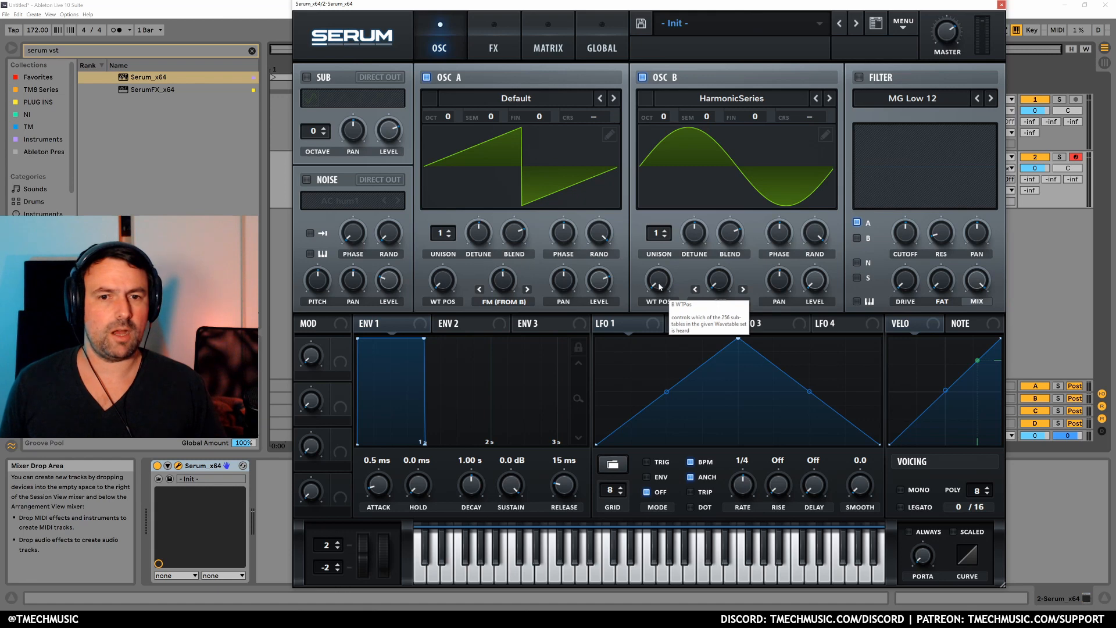
- Sweep oscillator B's wavetable position and settle on the frame with about seven sine cycles
drag(660, 287, 678, 181)
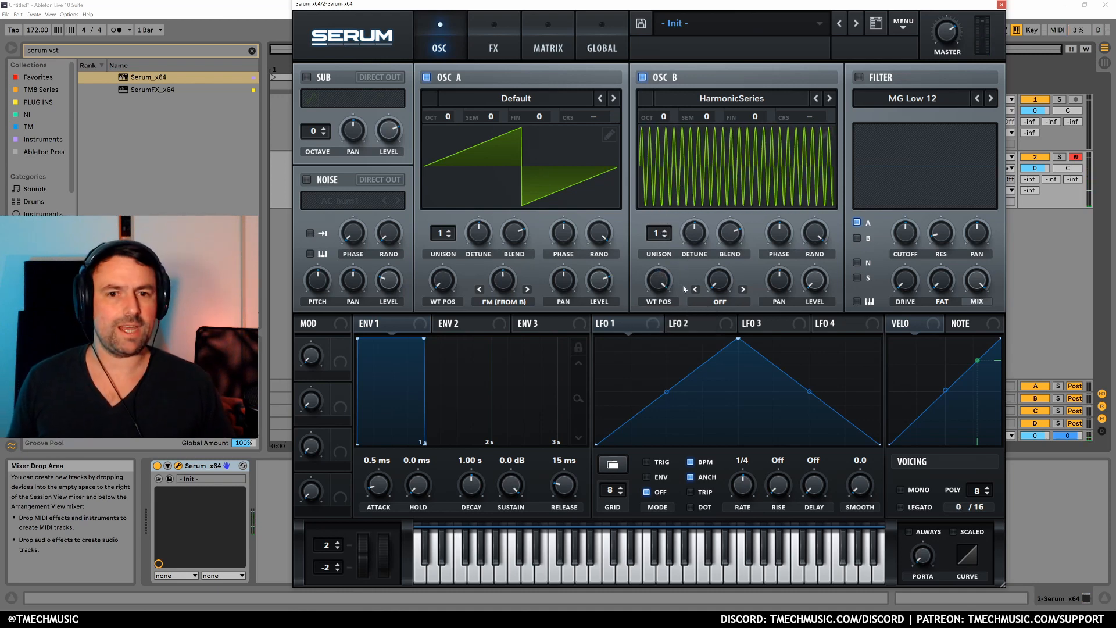
mouse_move(667, 280)
mouse_down()
mouse_move(660, 291)
mouse_move(658, 280)
mouse_up()
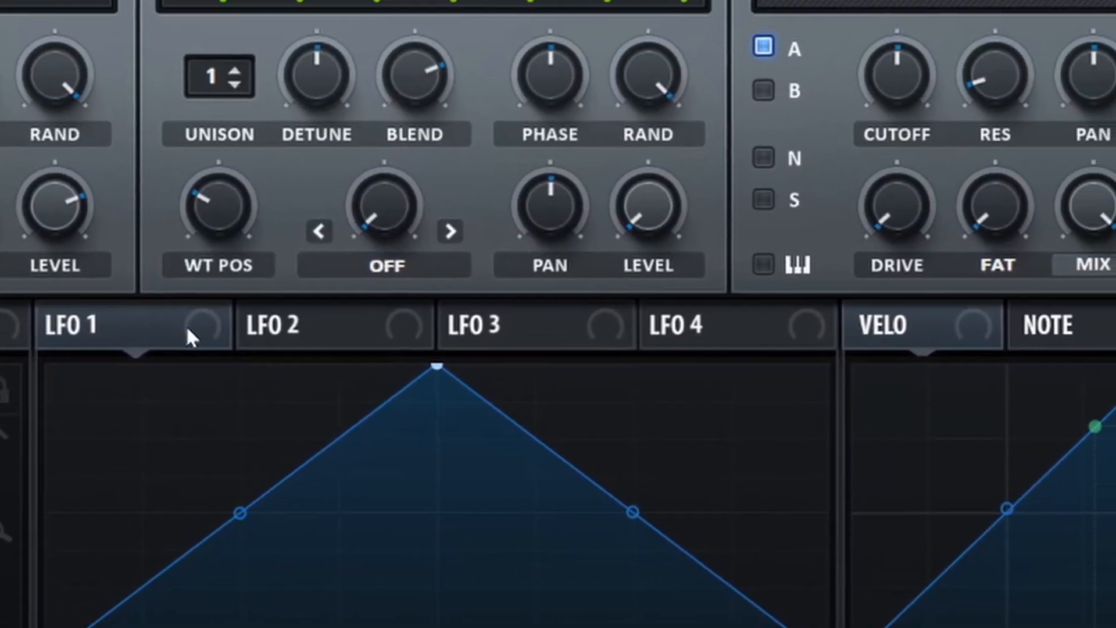
- Assign LFO 1 to the MG Low 12 filter's cutoff and turn that filter on
drag(188, 329, 753, 259)
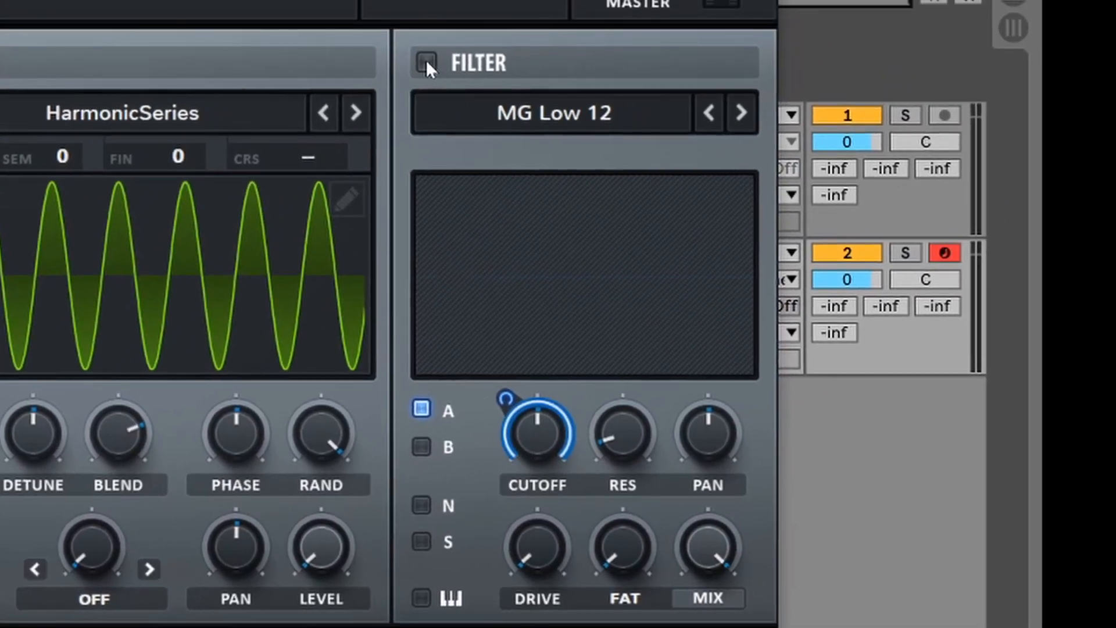
click(426, 61)
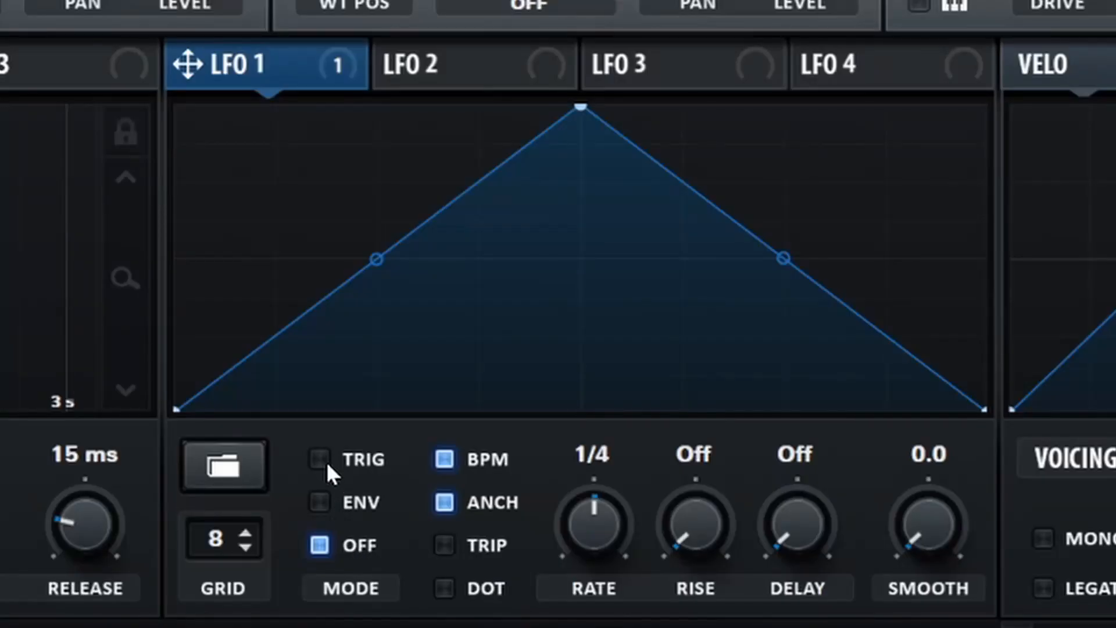
- Set LFO 1 to TRIG mode and move its peak to about one sixth of the cycle, giving a fast rise and slow fall
click(320, 459)
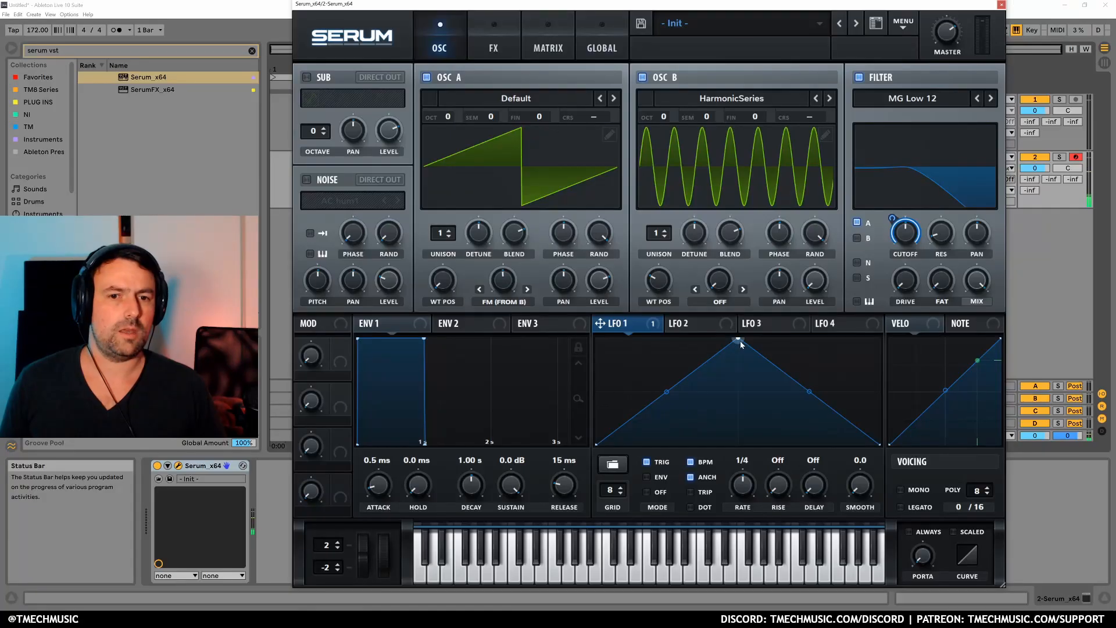
drag(580, 106, 373, 98)
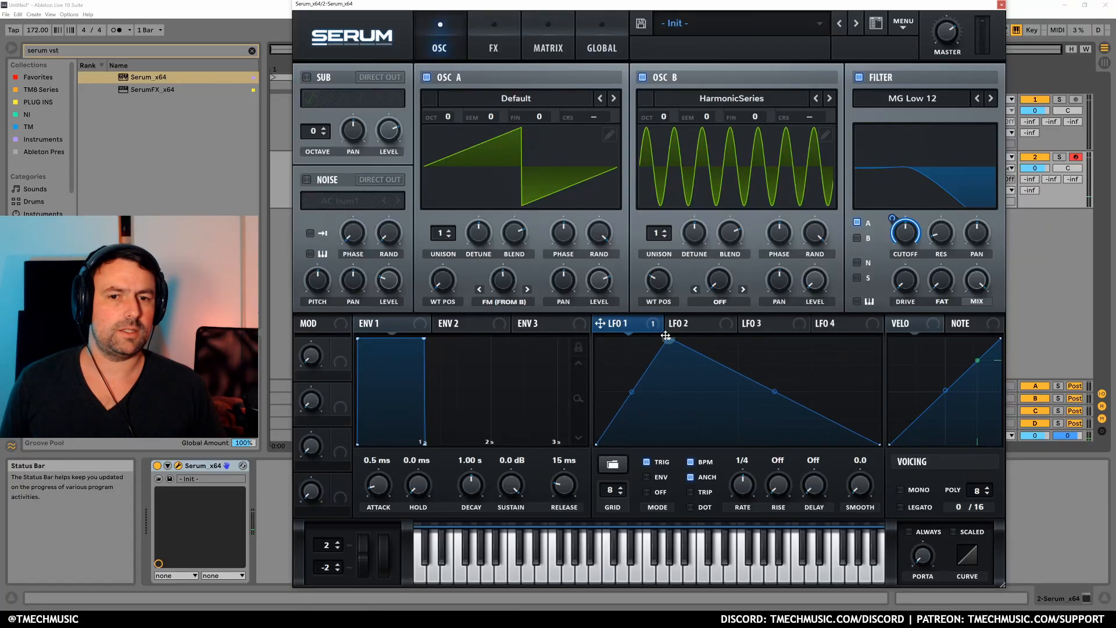
drag(665, 335, 641, 338)
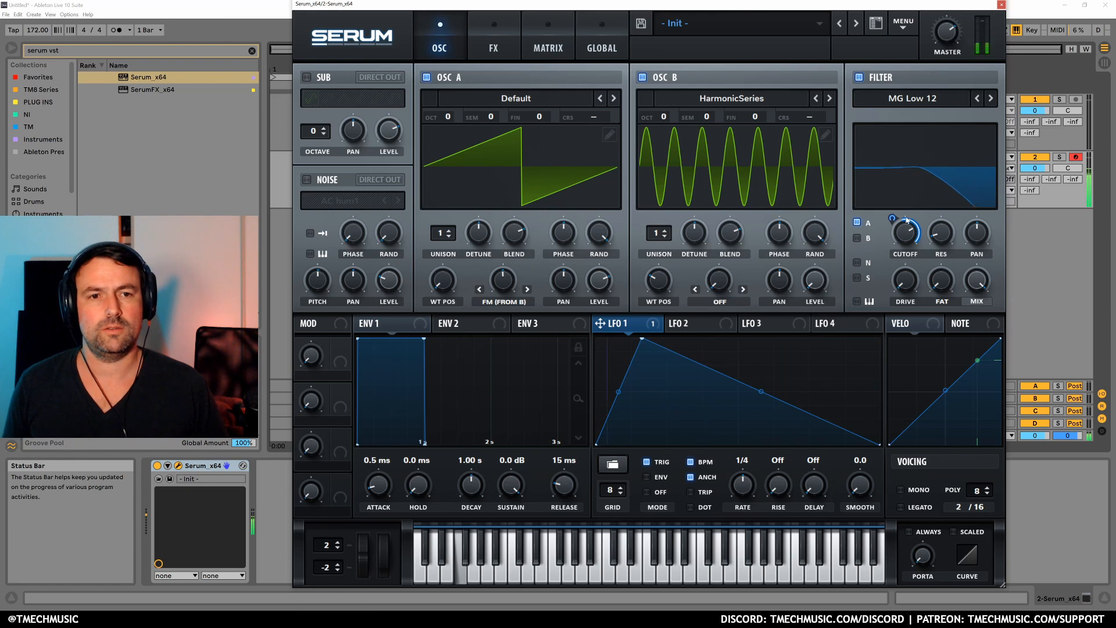
- Enable the distortion effect and set its type to Zero-Square
click(494, 48)
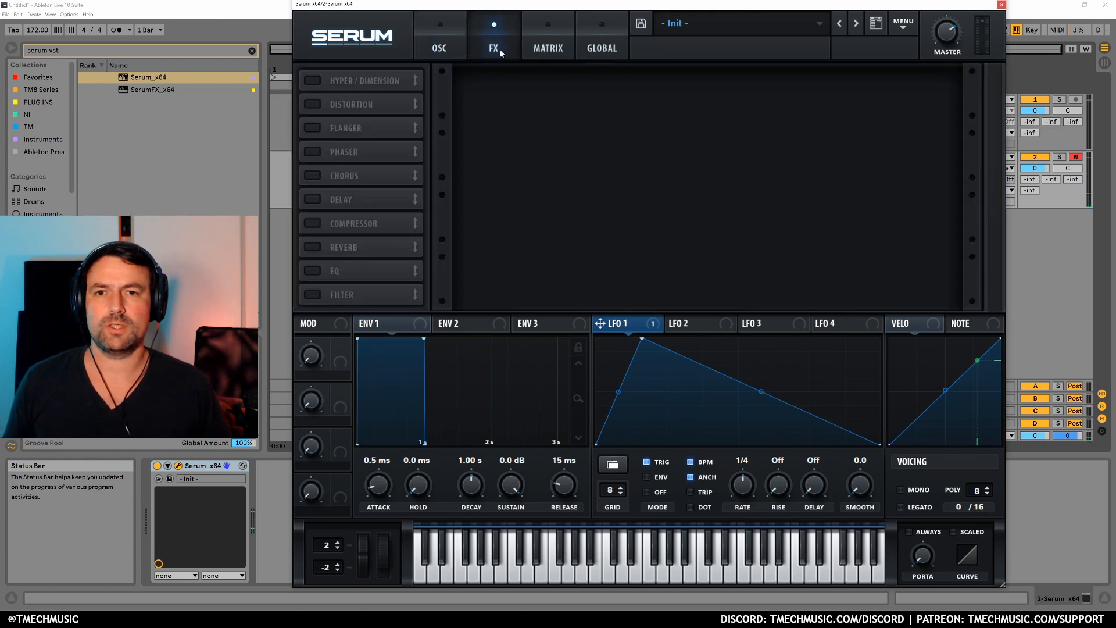
click(312, 105)
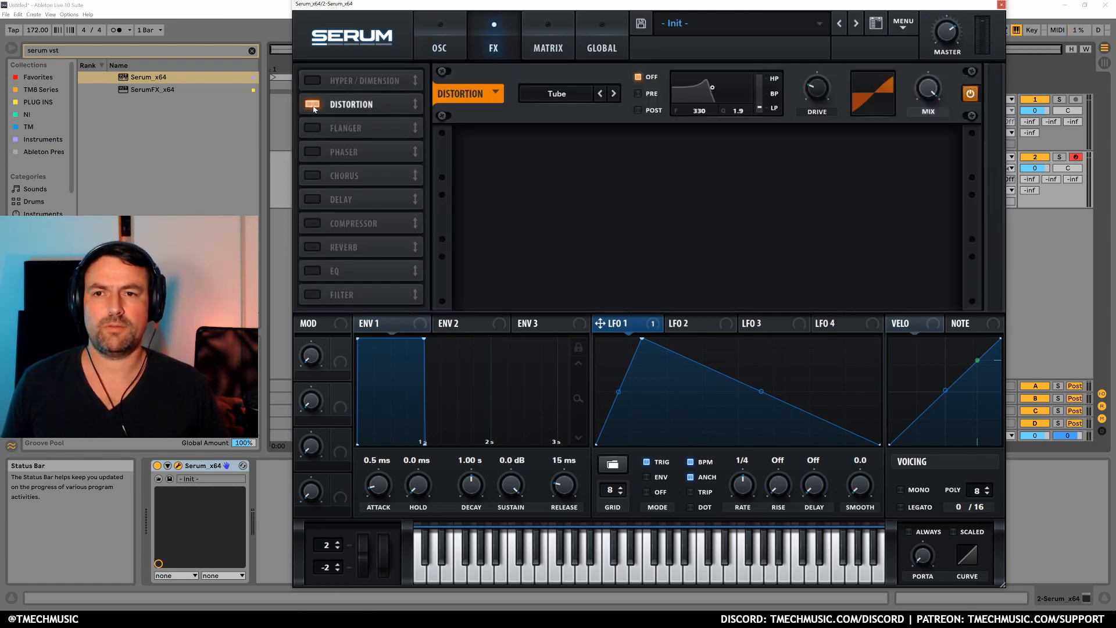
click(566, 93)
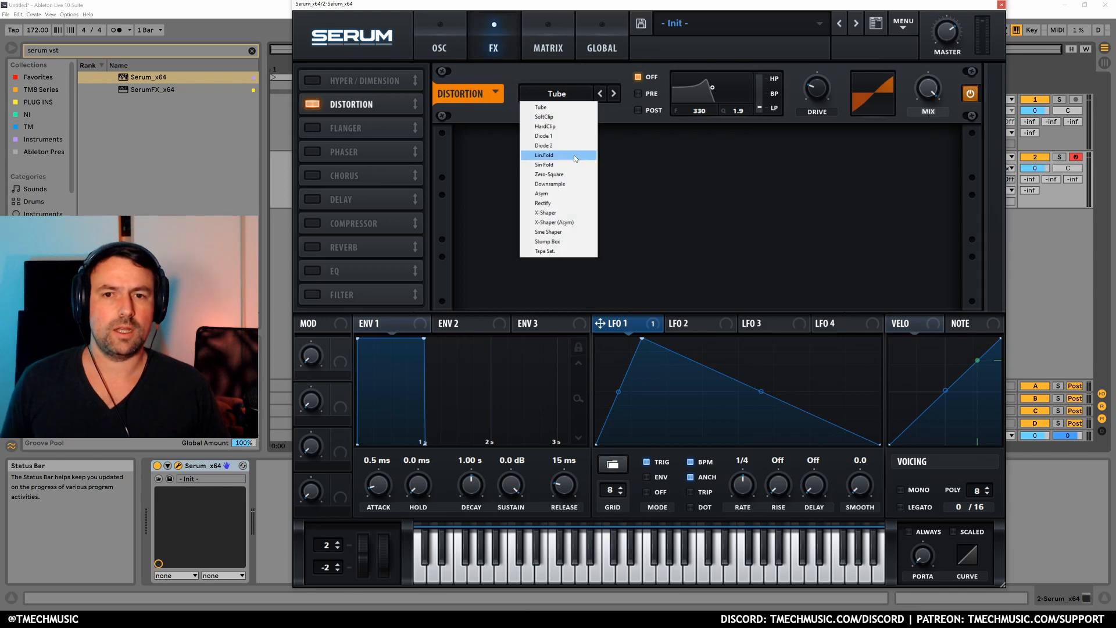
click(571, 175)
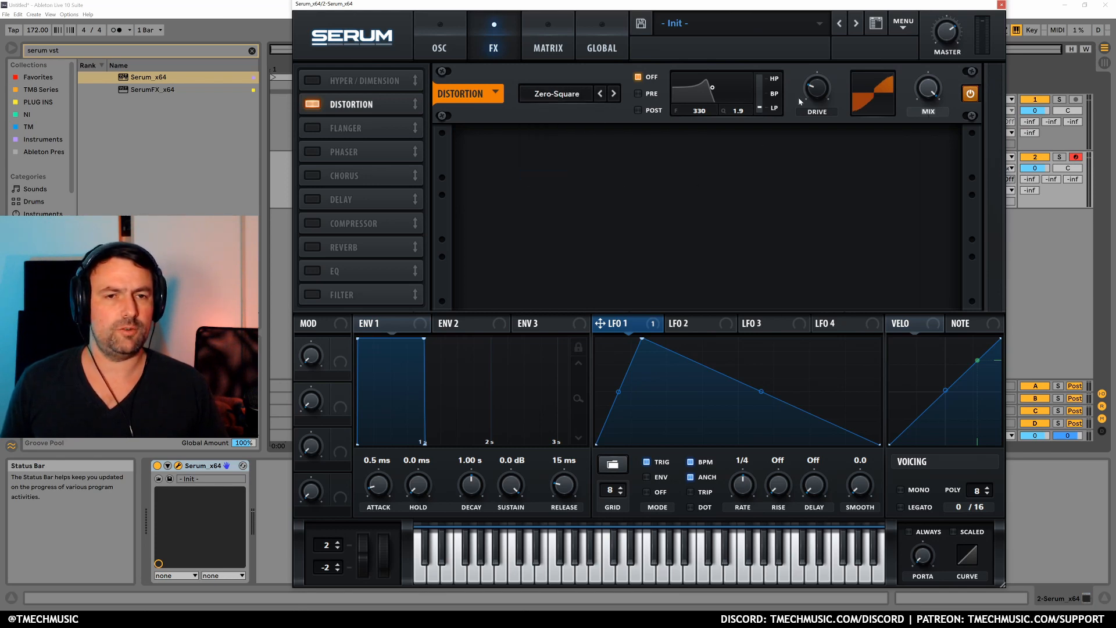
- Sweep the distortion drive, settle on a fairly low amount and audition a note
drag(819, 105, 801, 3)
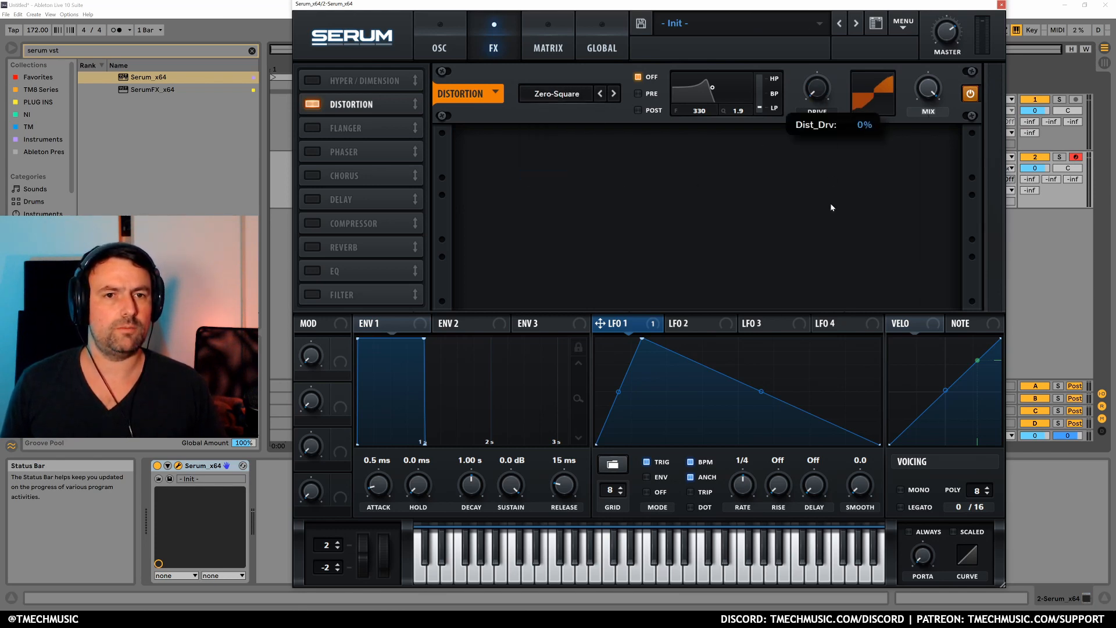
drag(831, 207, 831, 210)
drag(823, 92, 818, 56)
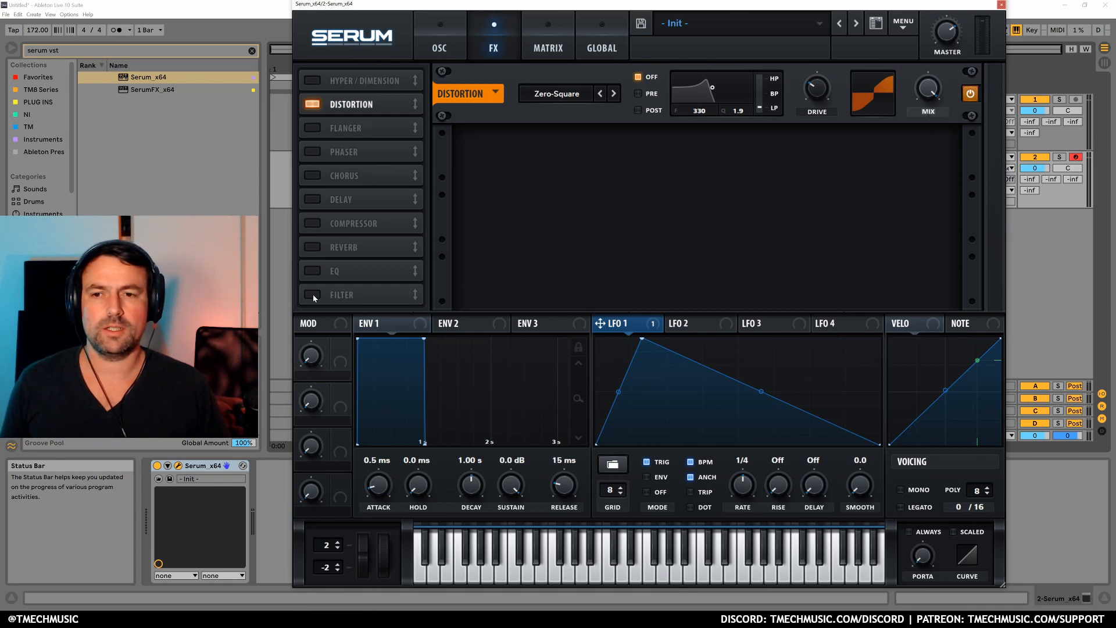
key(f)
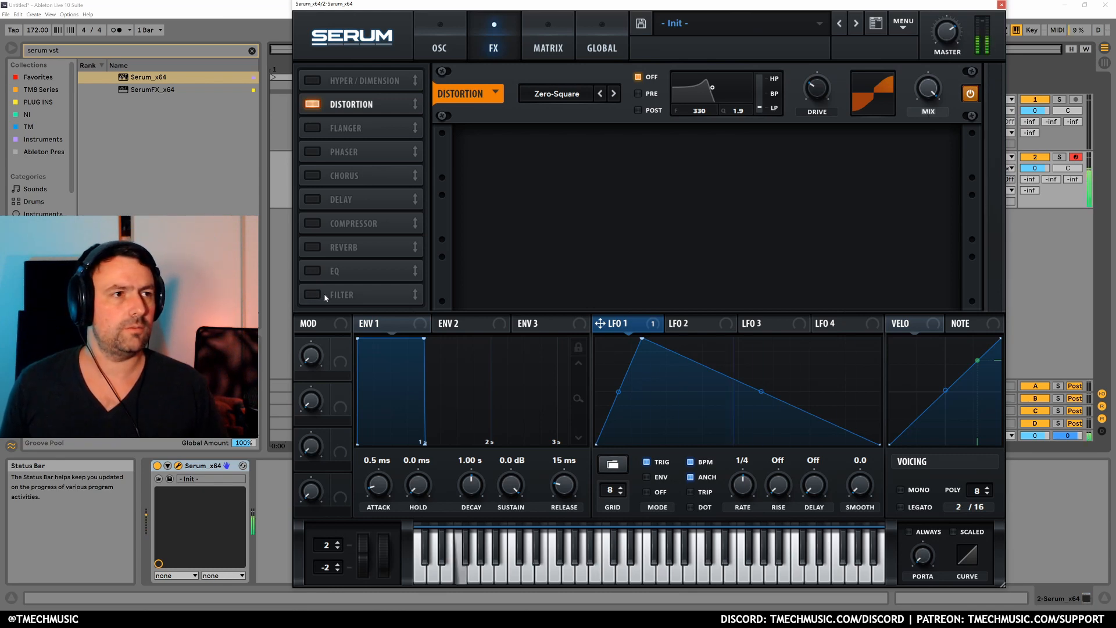
- Enable the filter effect, assign LFO 1 to its cutoff and audition a note
click(314, 294)
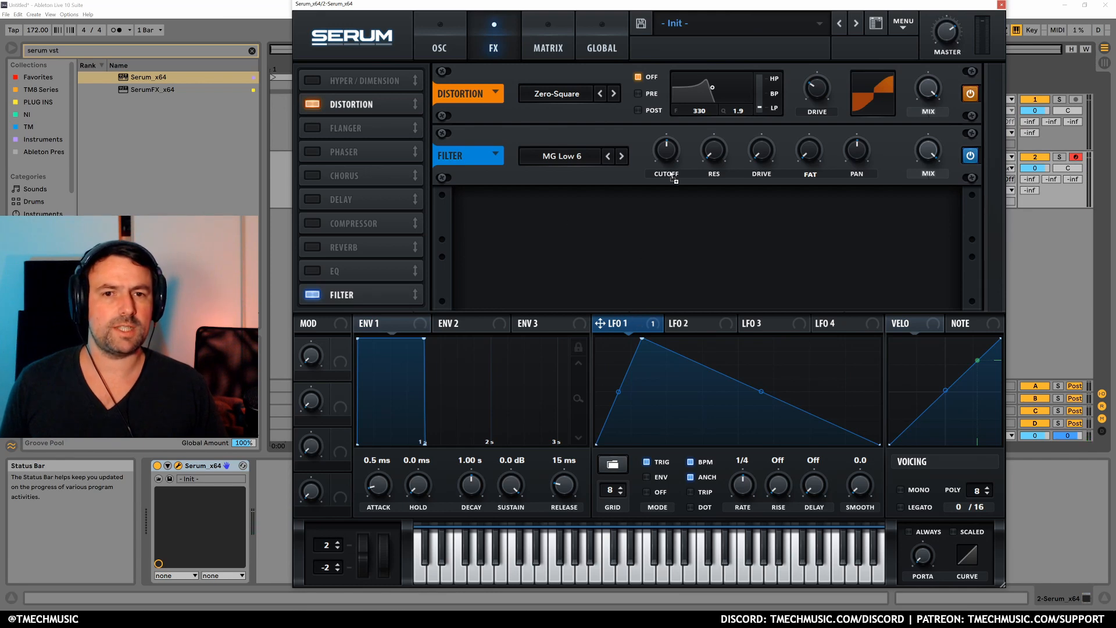
drag(665, 150, 664, 150)
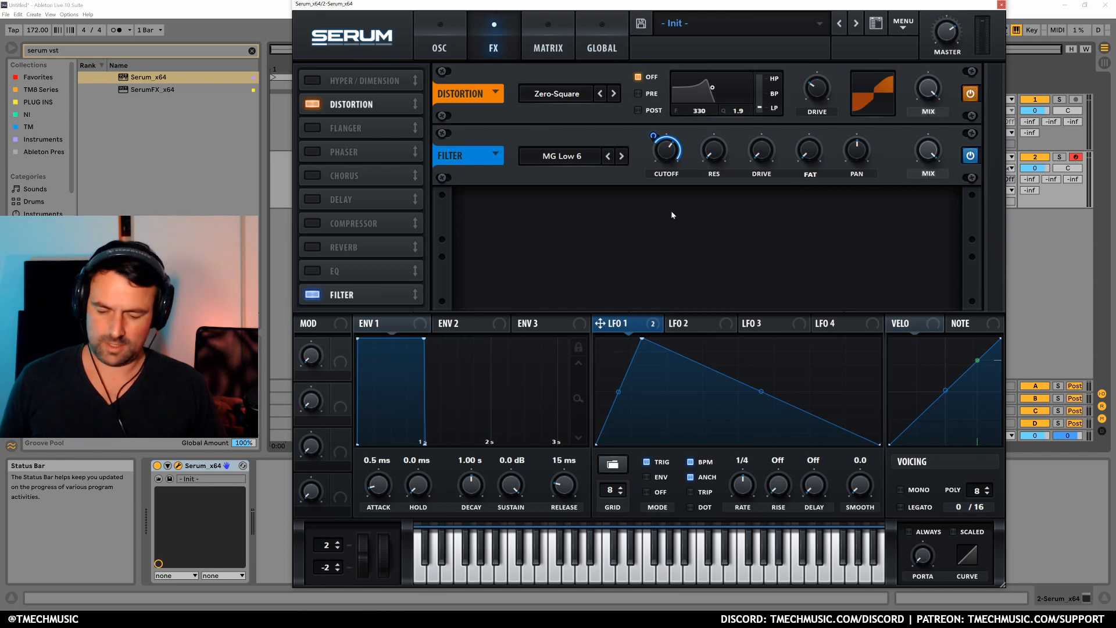
key(a)
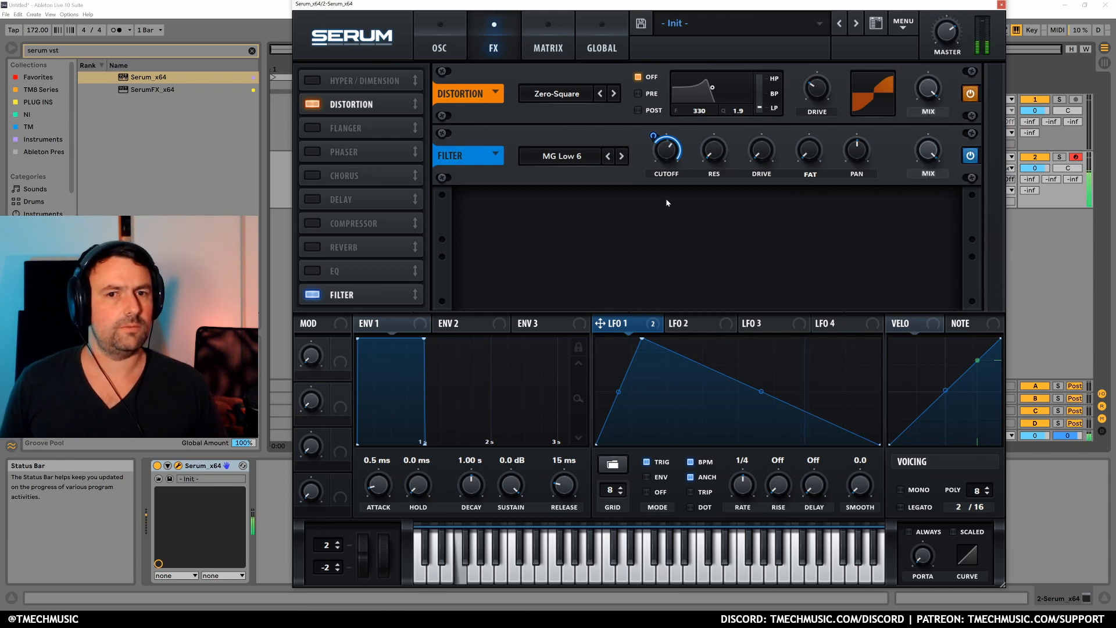
- Set the filter effect's type to MG Low 18 and adjust LFO 1's modulation depth on its cutoff while auditioning notes
click(622, 156)
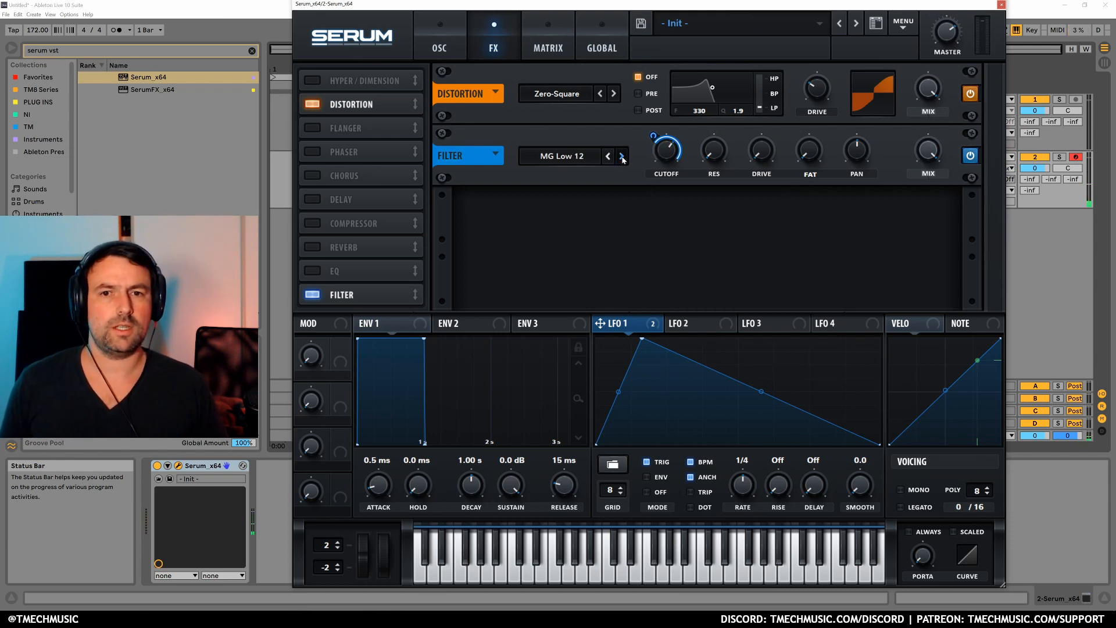
key(a)
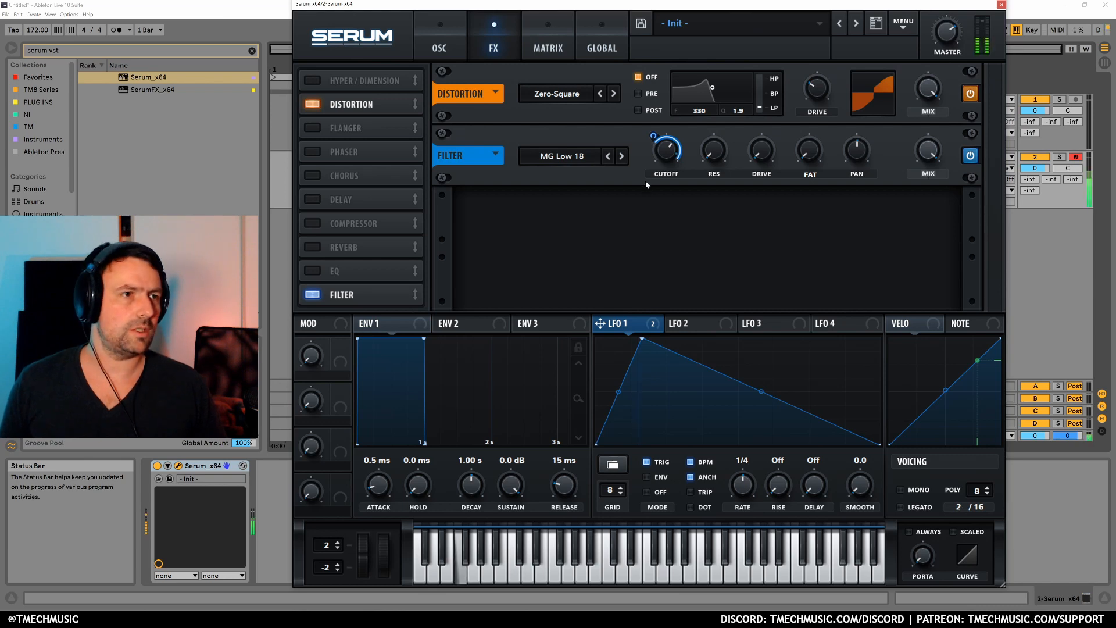
drag(653, 136, 664, 168)
key(f)
key(f)
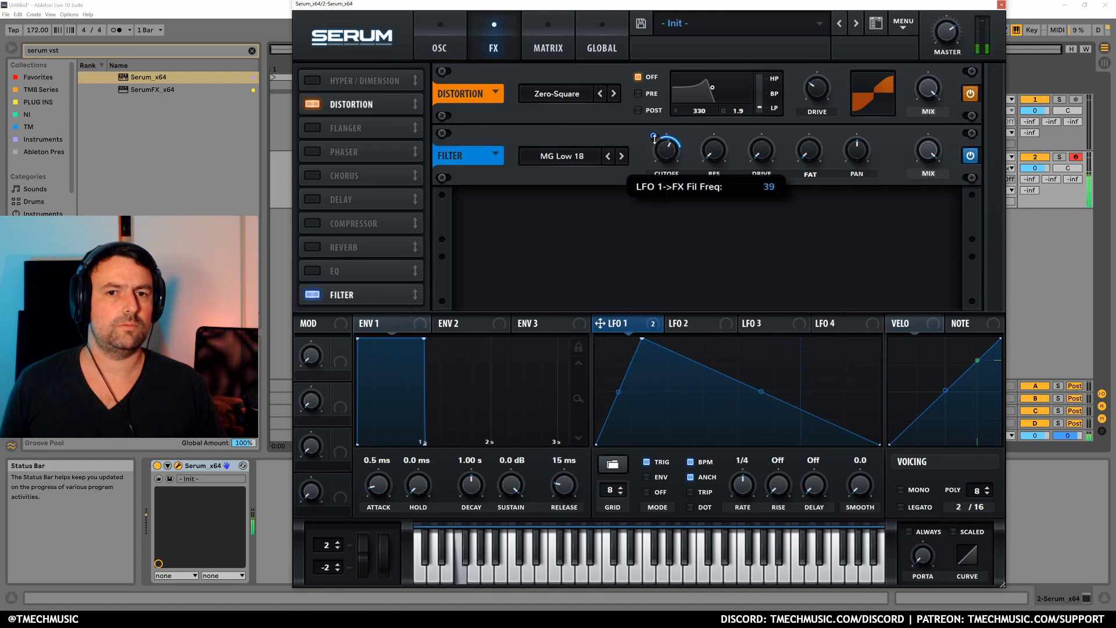
key(f)
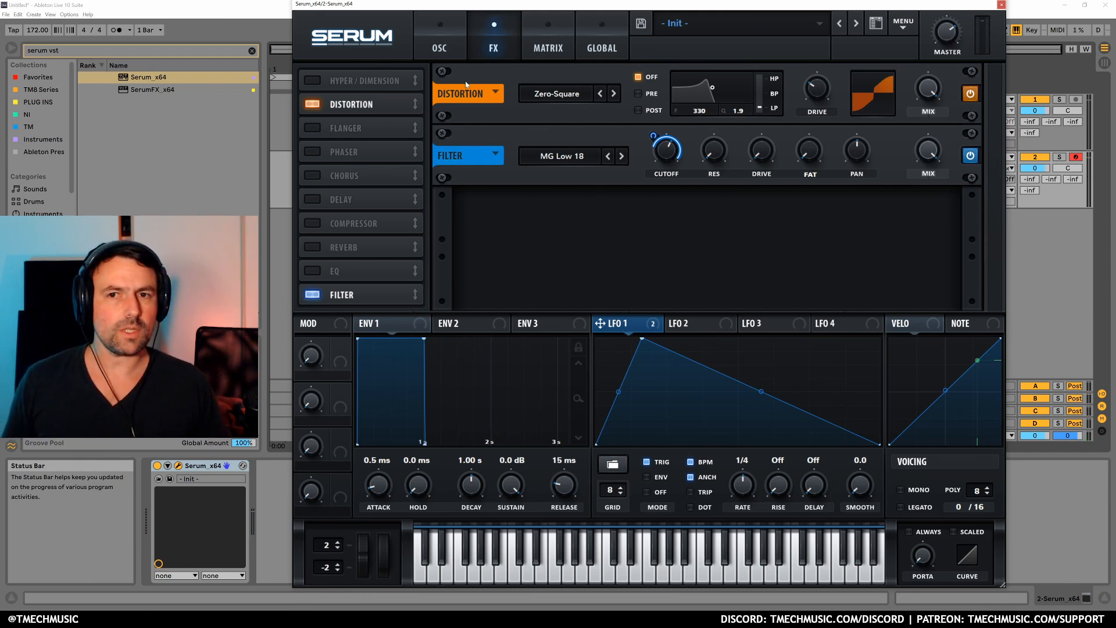
- Search the Ableton Live browser for "eq" and add EQ Eight after Serum on the track
click(276, 489)
text(eq)
double_click(143, 78)
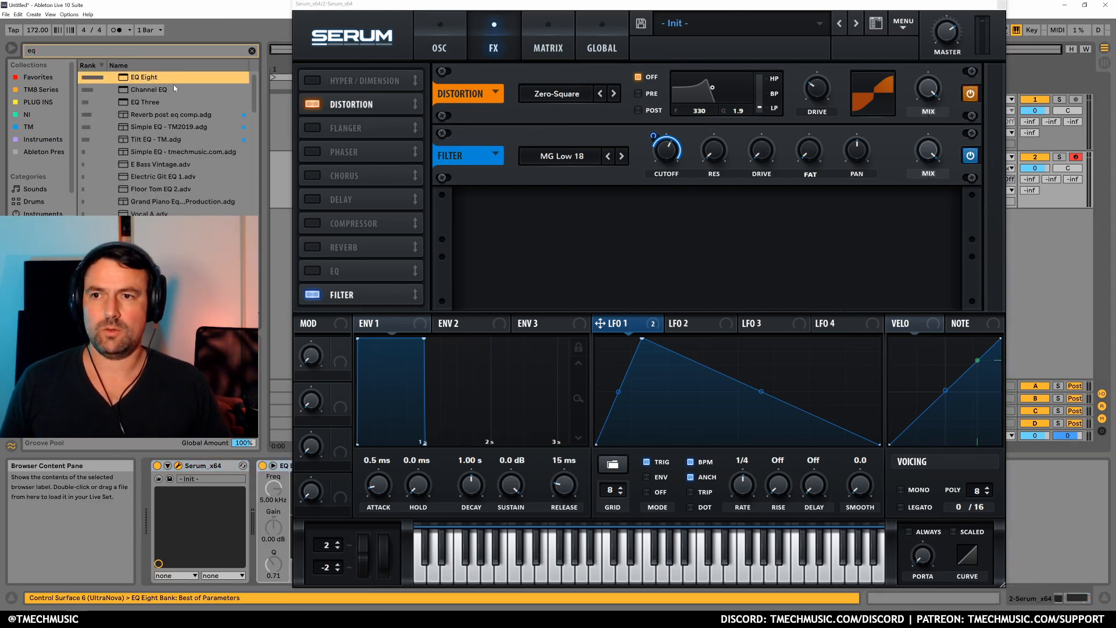
- Reposition the Serum window to uncover part of the EQ Eight device, and return Serum to its oscillator page
drag(340, 7, 570, 21)
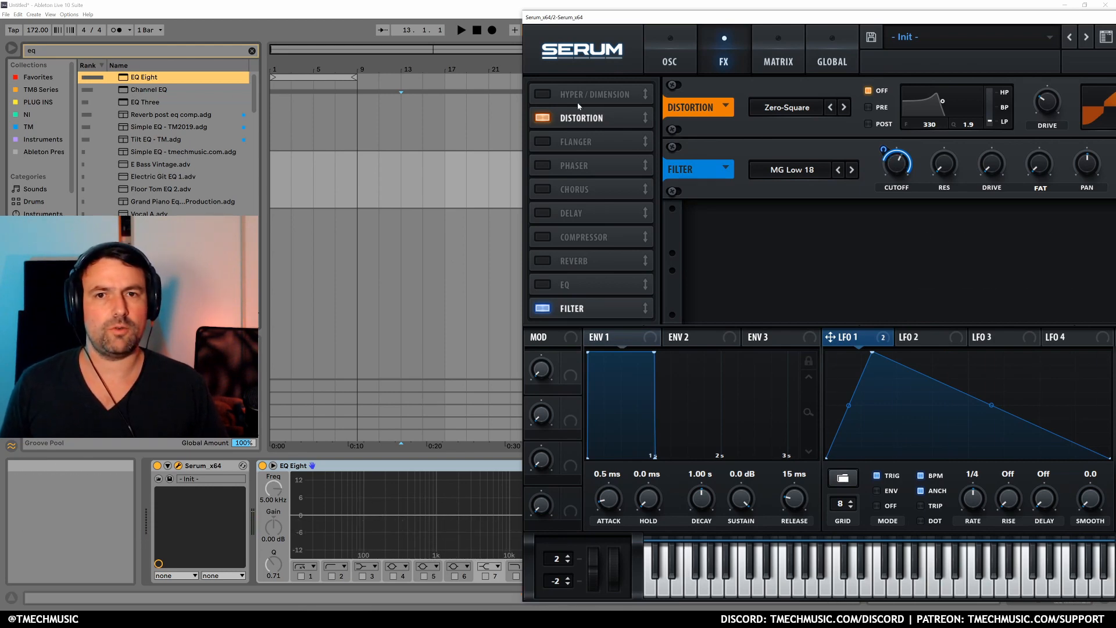
drag(610, 26, 429, 9)
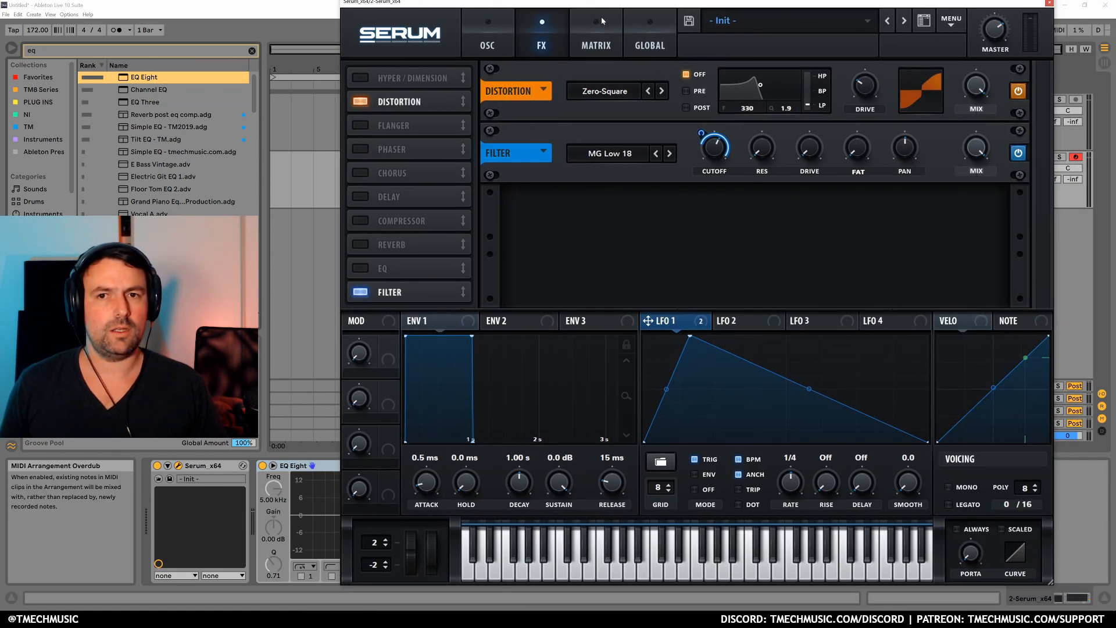
click(488, 46)
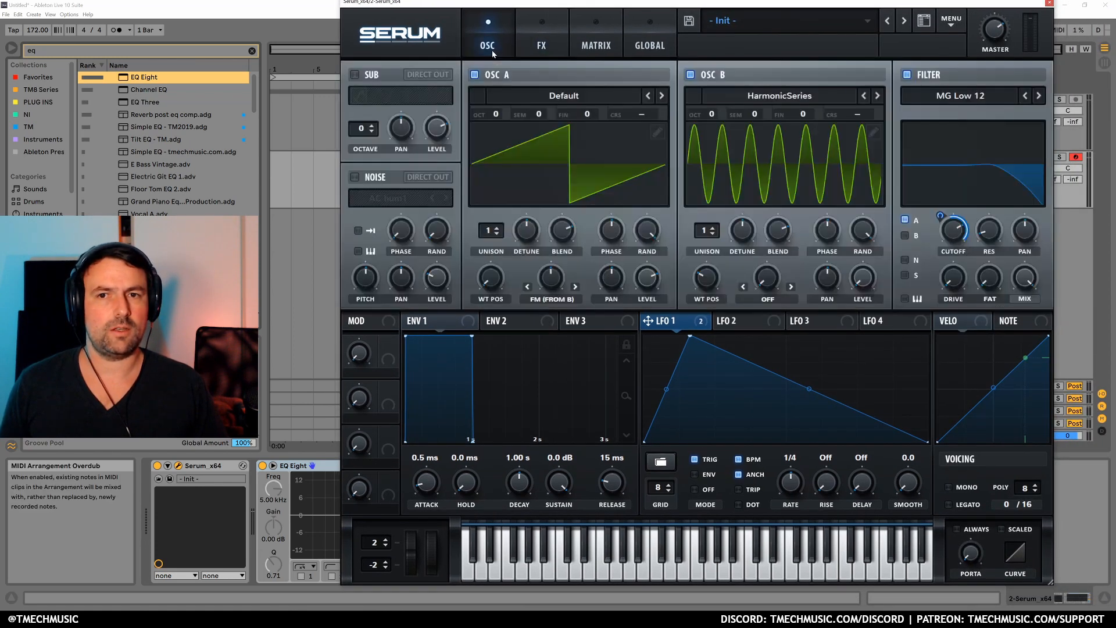
- Enable the sub oscillator and raise oscillator B's wavetable position to 14, auditioning lower notes with EQ Eight's spectrum uncovered
click(355, 75)
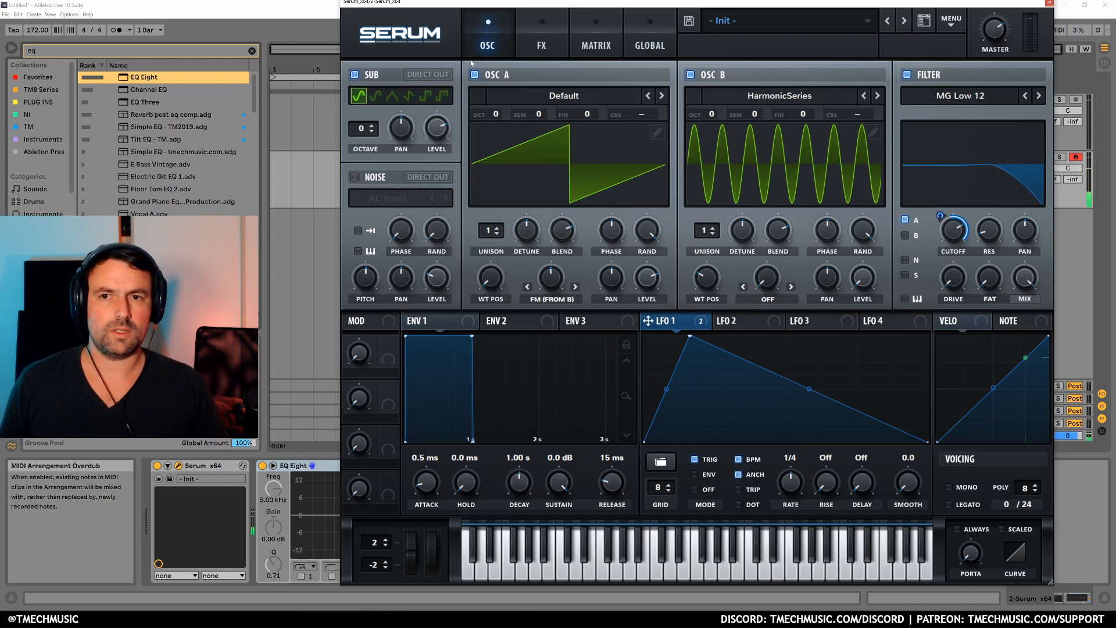
drag(427, 9, 613, 31)
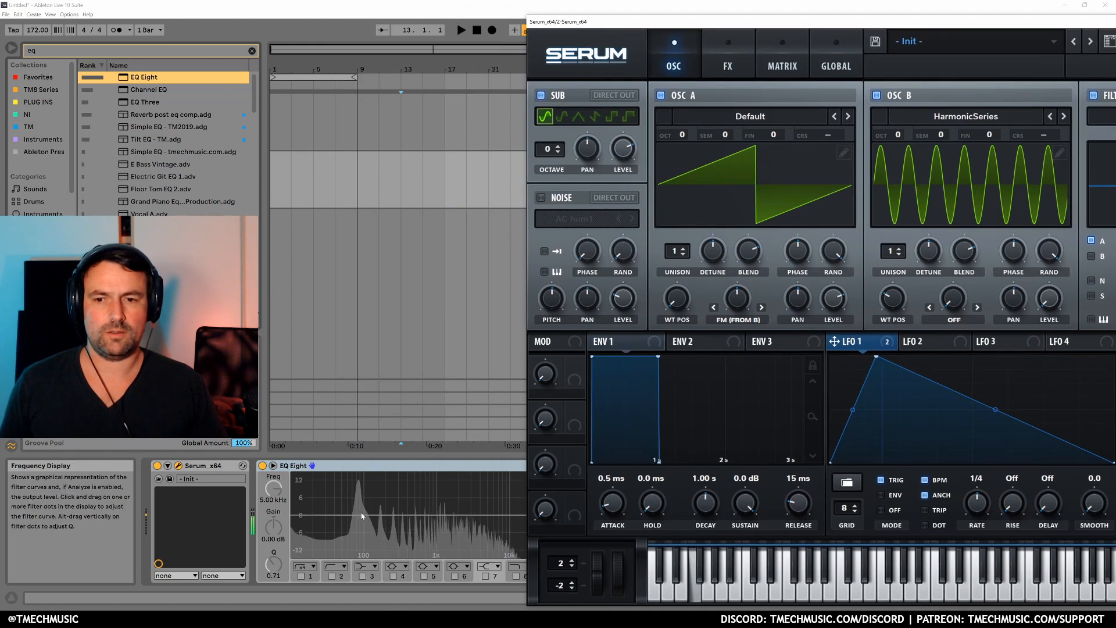
key(z)
key(f)
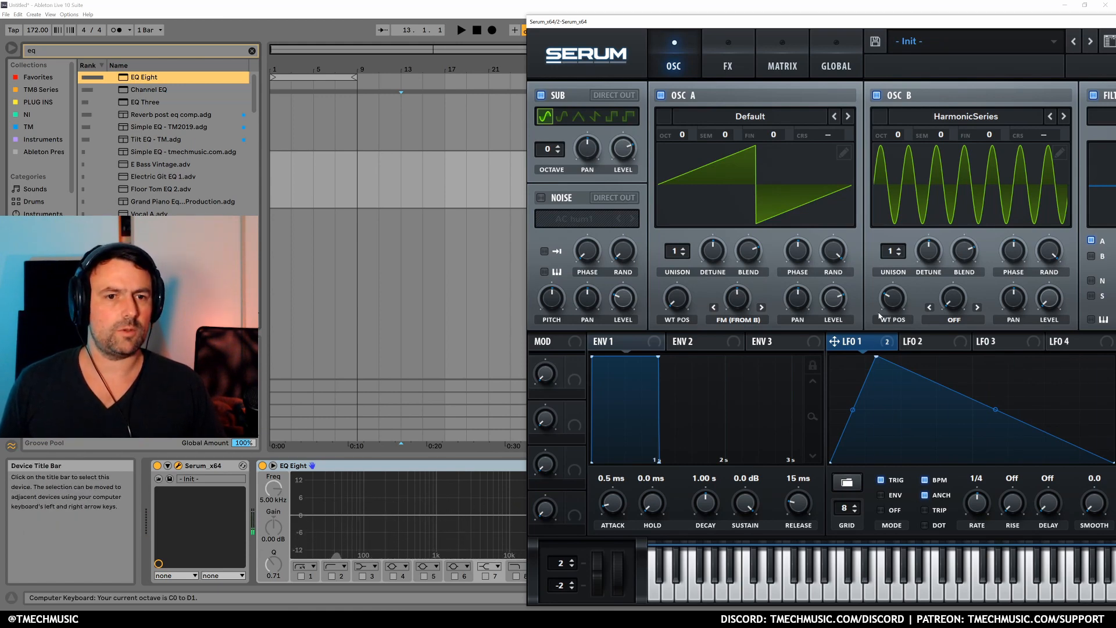
drag(895, 311, 895, 298)
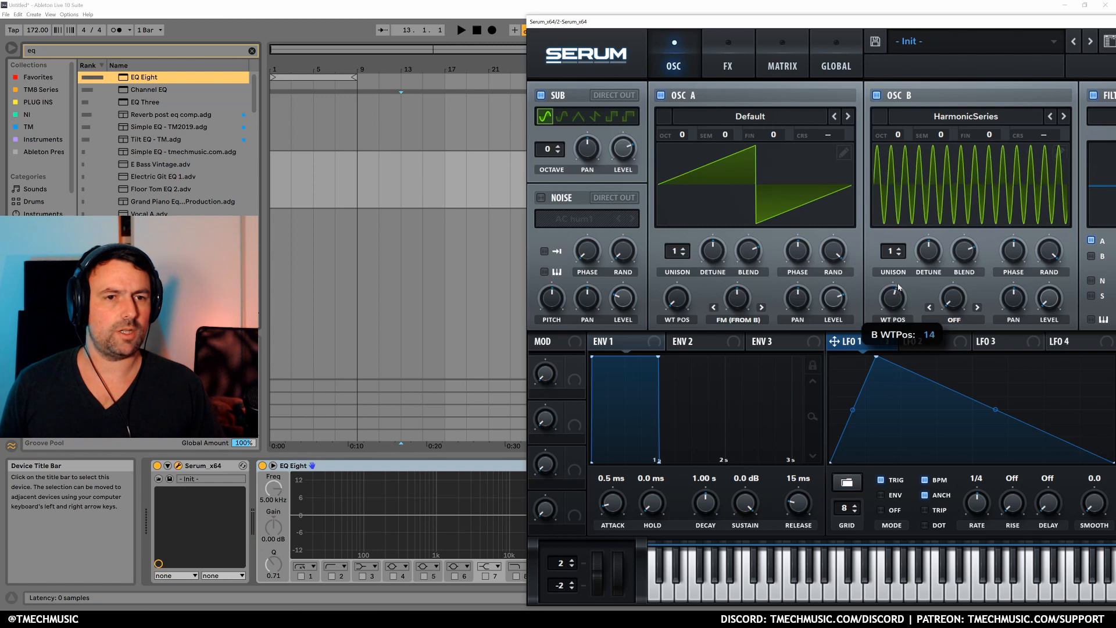
key(f)
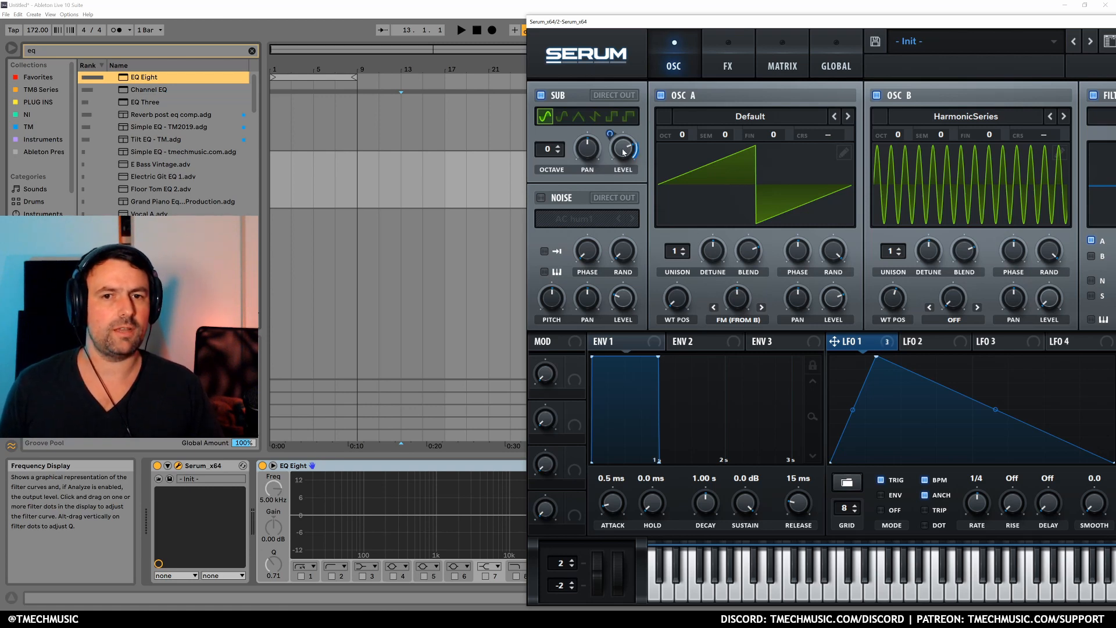
- Assign LFO 1 to the sub oscillator's level, lower its base level and increase the modulation depth
drag(624, 153, 623, 182)
drag(609, 134, 611, 121)
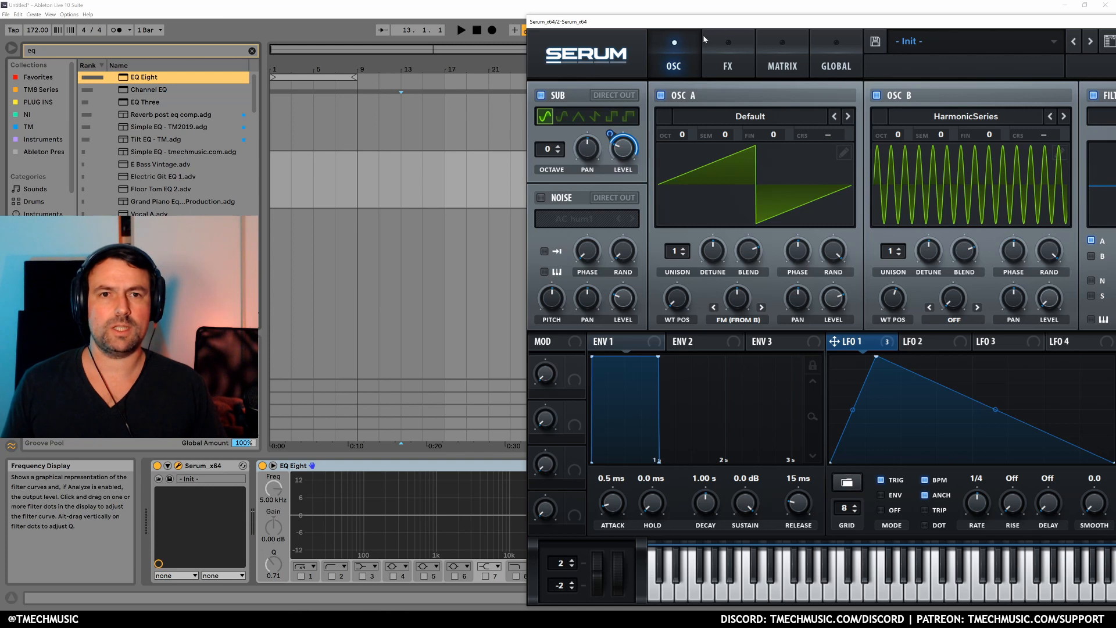
drag(703, 36, 587, 33)
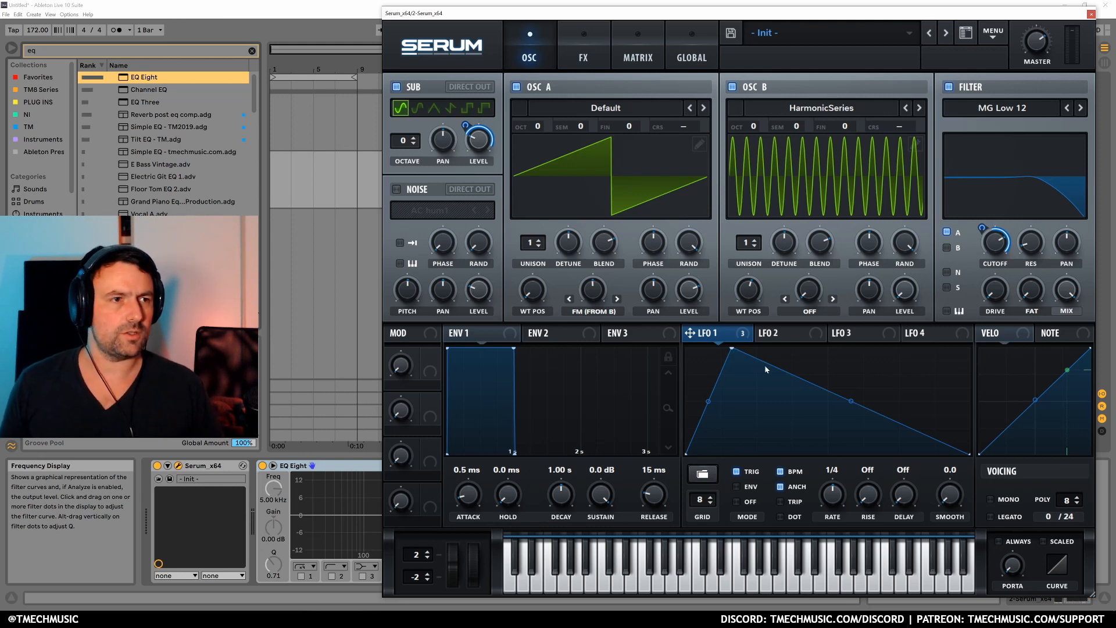
- Set LFO 1's rate to 1/16 and reshape it with a peak about a third in, a concave rise and a convex decay while auditioning
drag(735, 356, 941, 334)
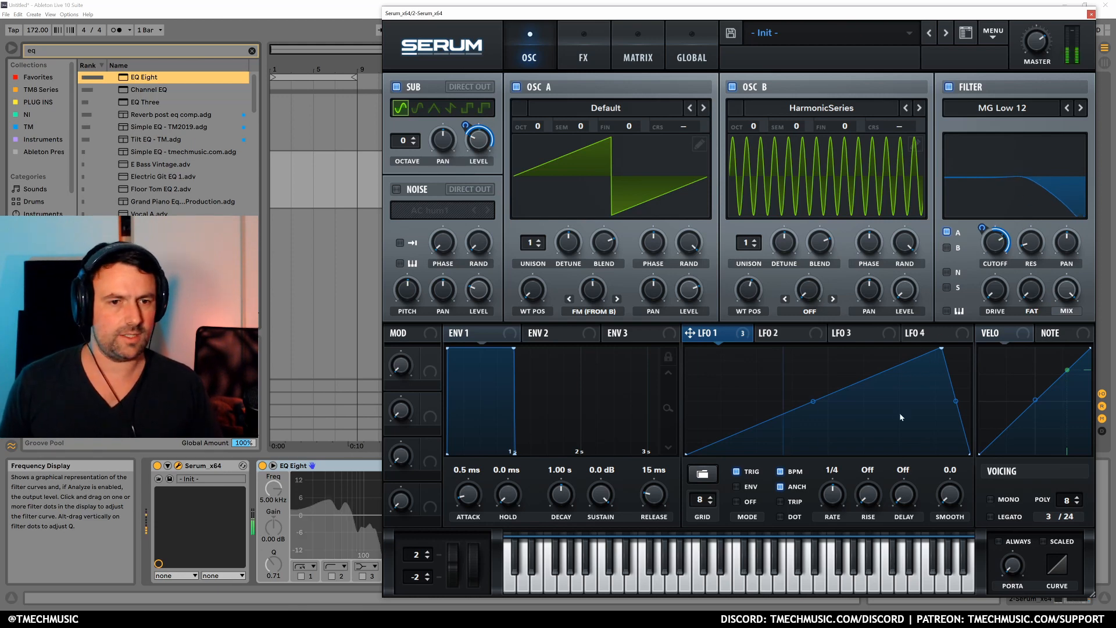
drag(940, 351, 701, 346)
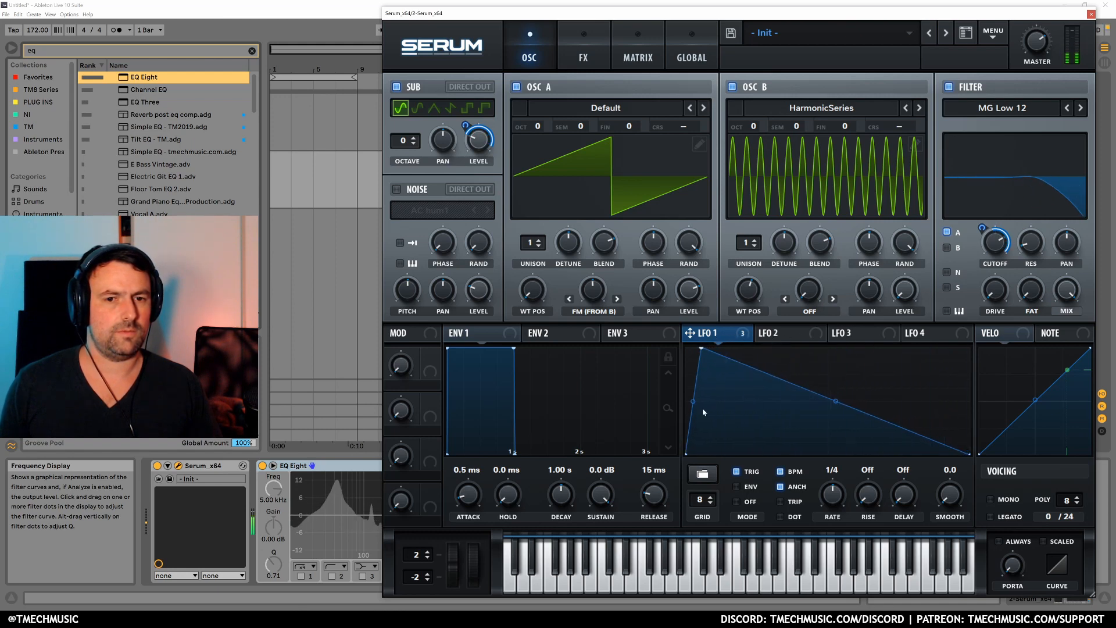
drag(835, 401, 831, 459)
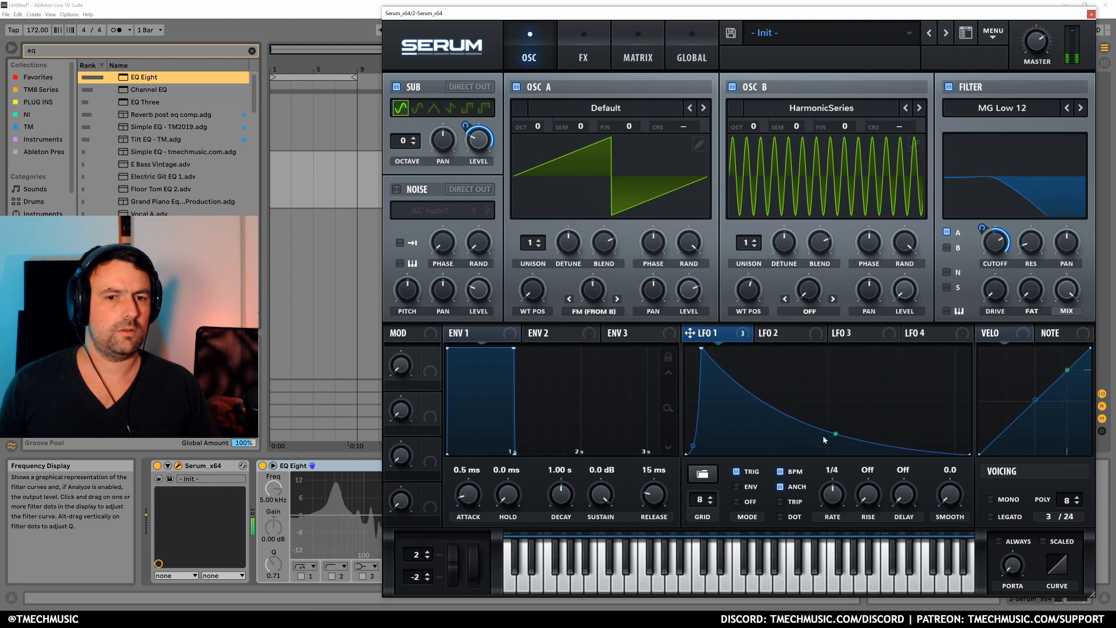
mouse_move(847, 498)
mouse_down()
mouse_move(835, 467)
mouse_move(835, 482)
mouse_up()
drag(835, 434, 835, 368)
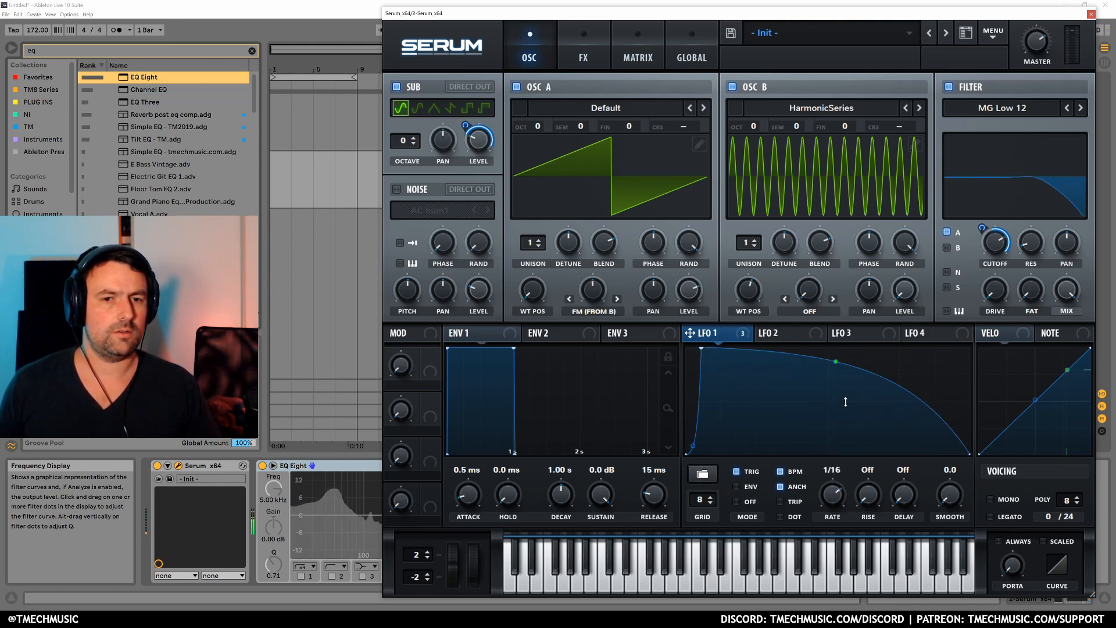
drag(701, 348, 781, 348)
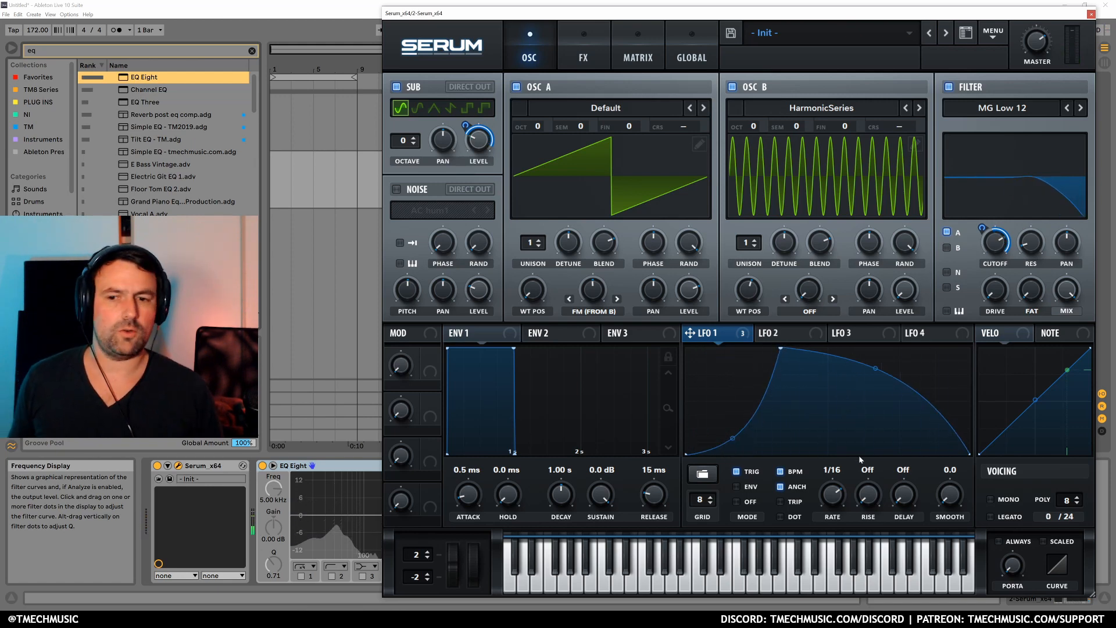
- Sweep oscillator B's wavetable position up and back down, and look over the effects page
drag(763, 299, 750, 271)
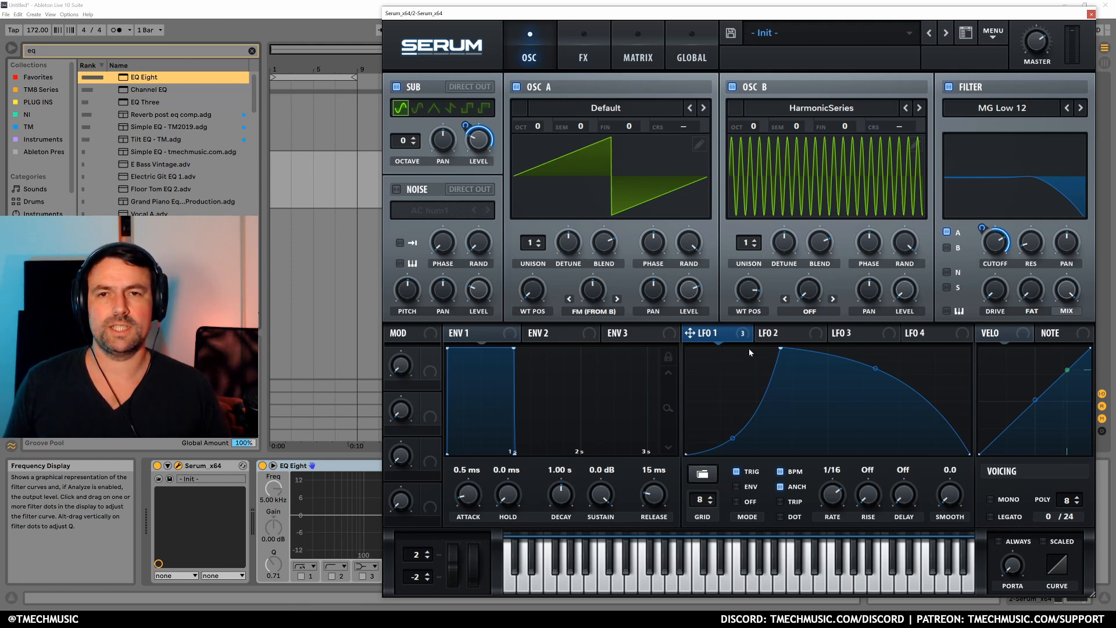
drag(735, 283, 765, 340)
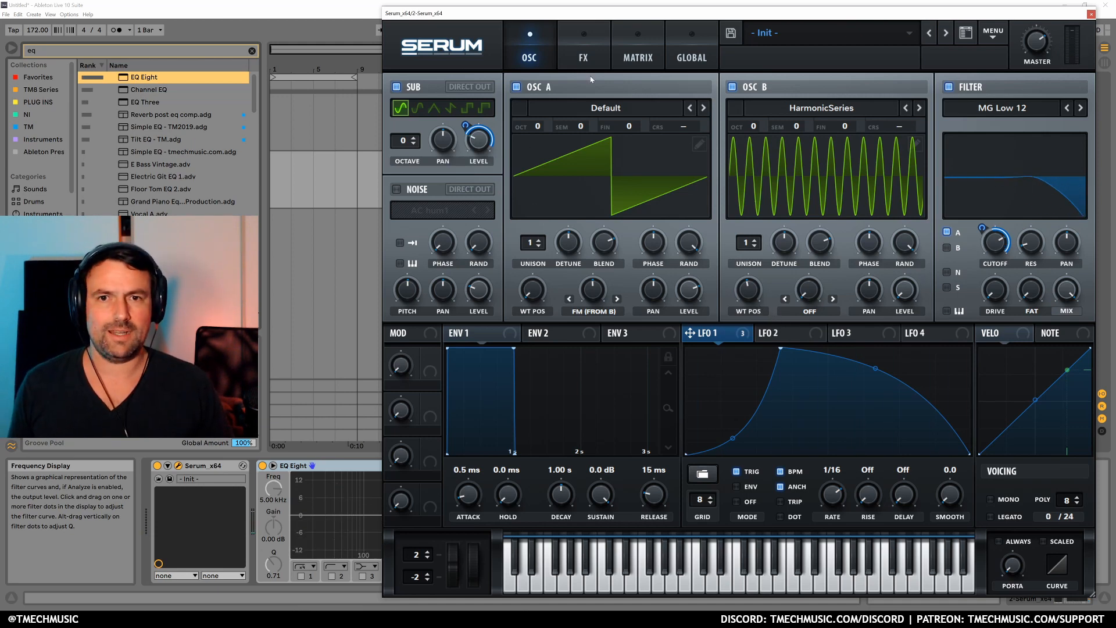
click(587, 58)
click(535, 58)
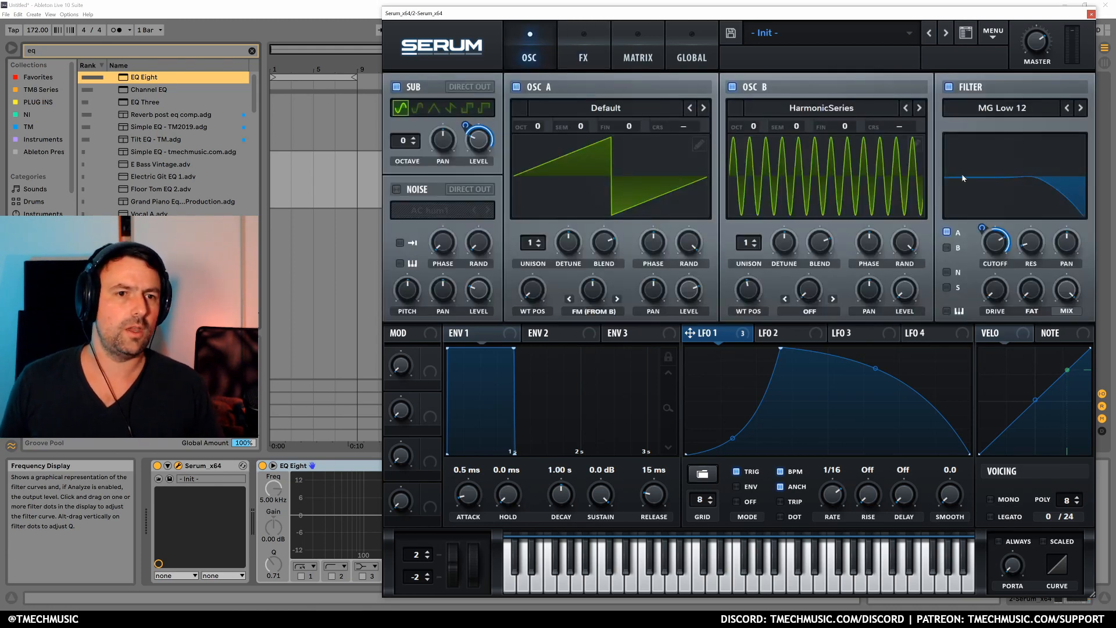
- Set the distortion effect's drive to about 43% while auditioning notes, and return to the oscillator page
click(595, 65)
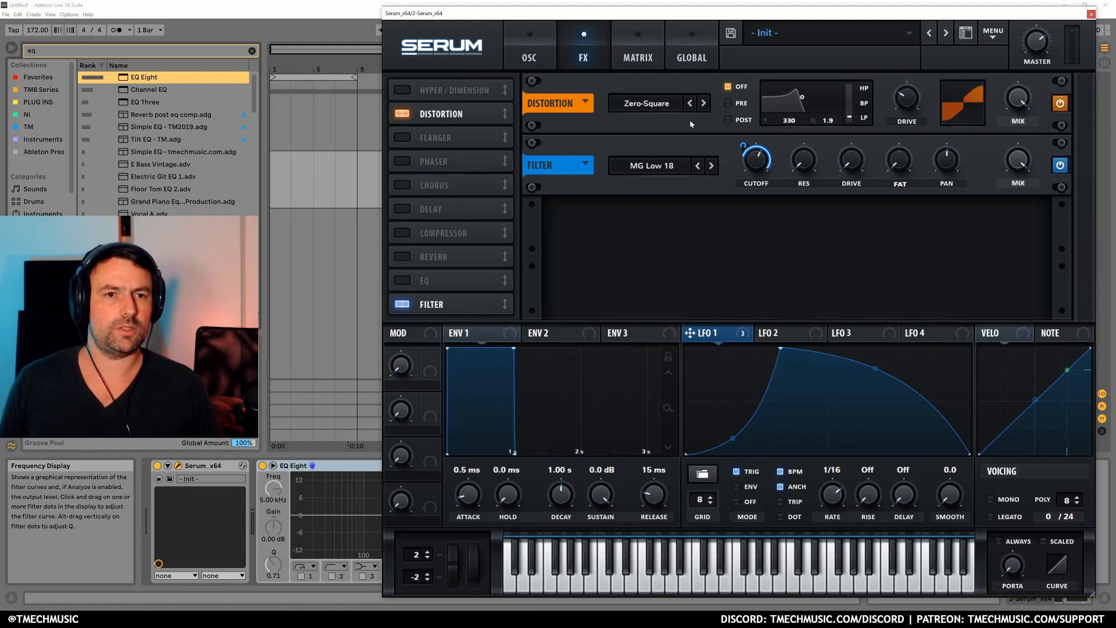
drag(911, 108, 911, 156)
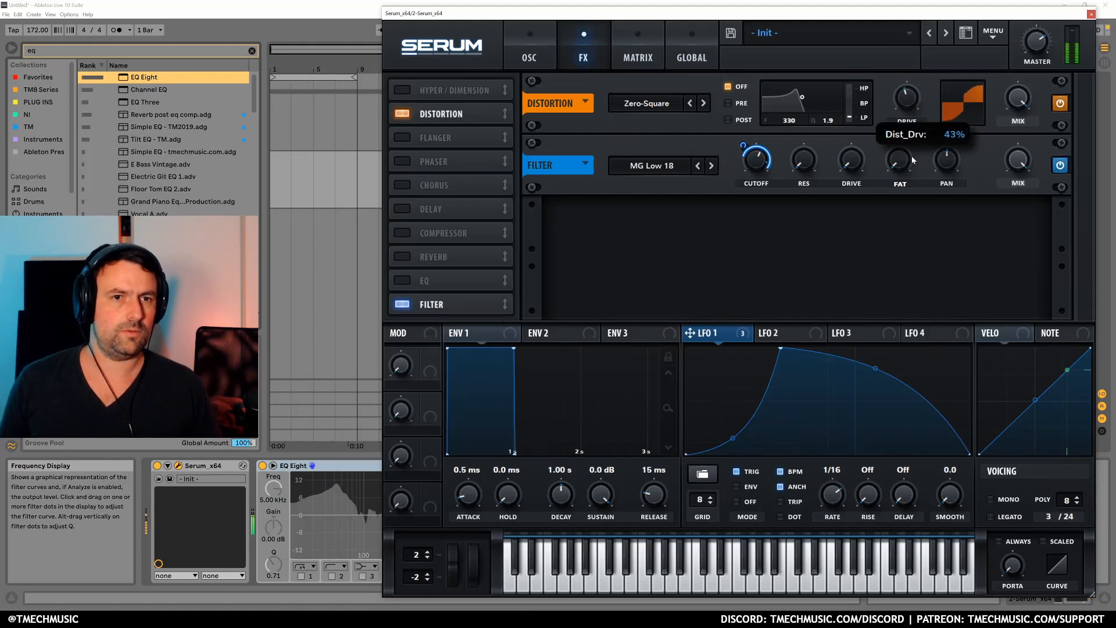
click(530, 56)
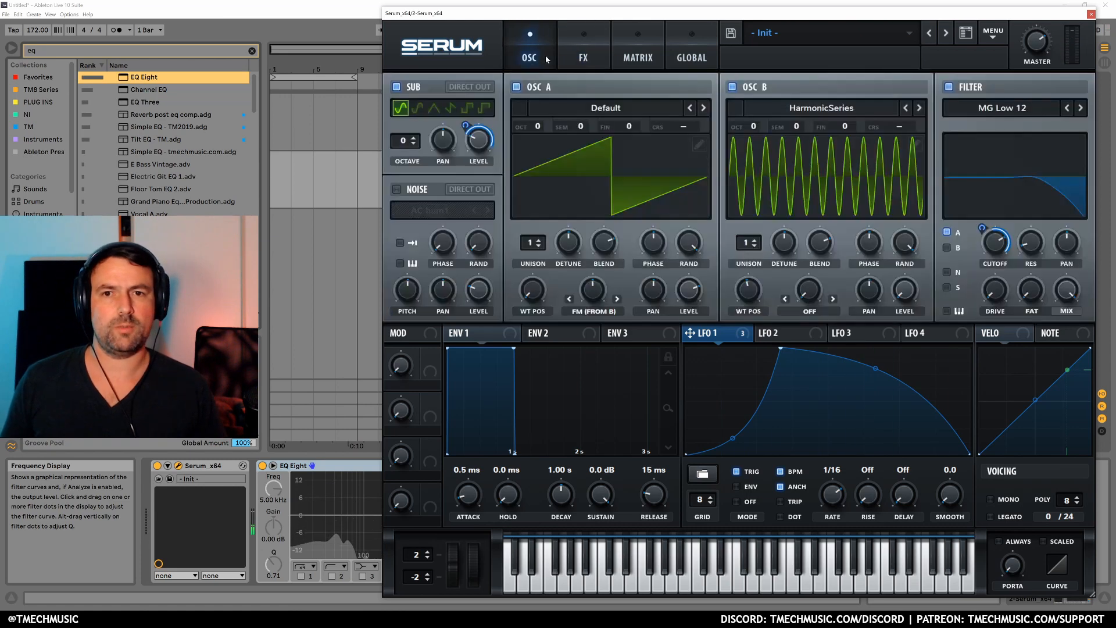
- Try the sub oscillator's level at zero with deep LFO 1 modulation, and restore a partly raised level with reduced depth
drag(477, 141, 484, 170)
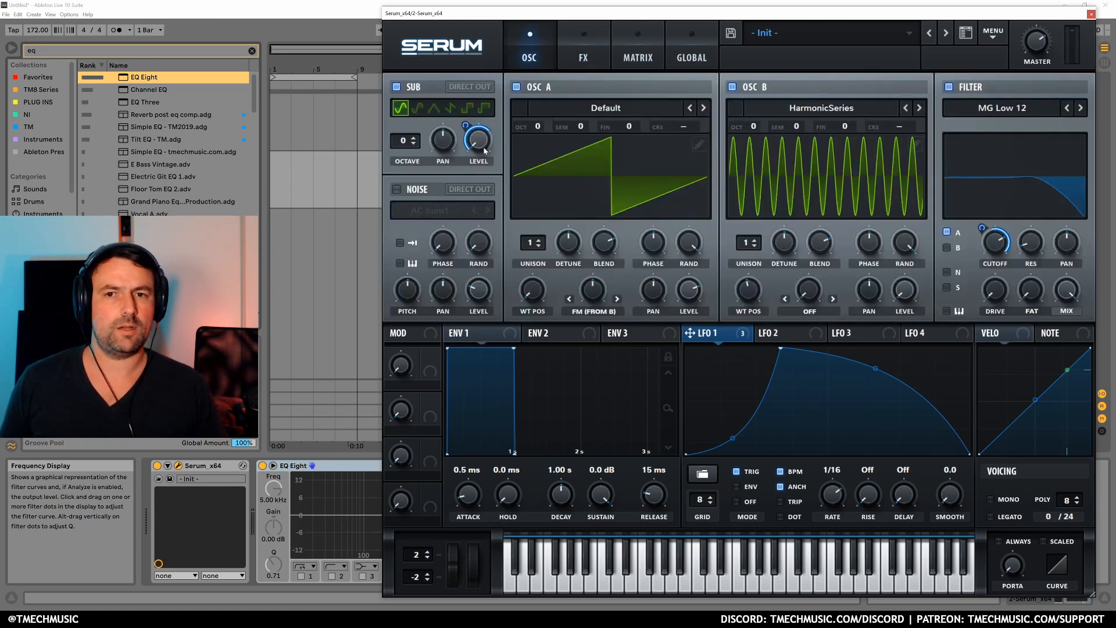
drag(465, 127, 466, 113)
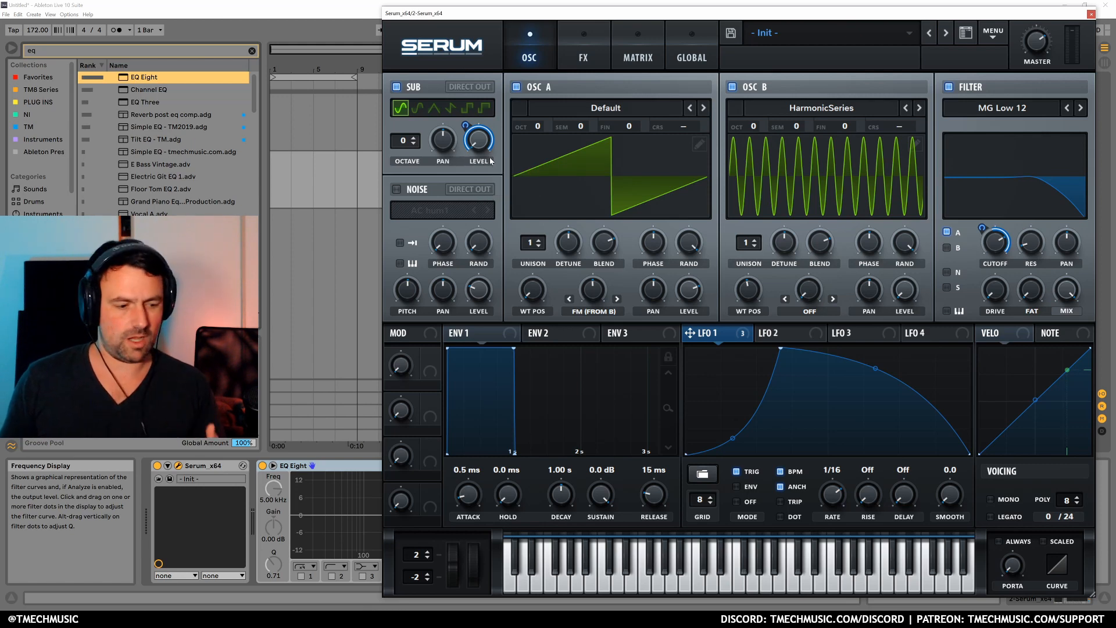
drag(491, 161, 467, 139)
drag(478, 139, 467, 118)
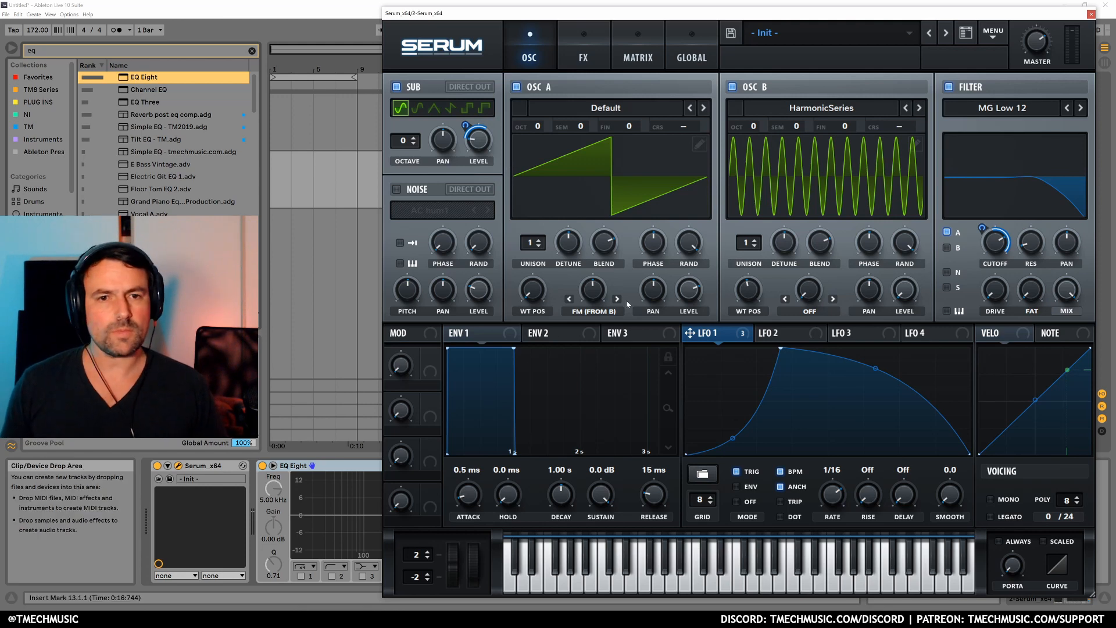
- Assign Macro 1 to oscillator B's wavetable position over its full range from the first frame, and rename the macro WT POS
drag(429, 372, 738, 249)
double_click(420, 385)
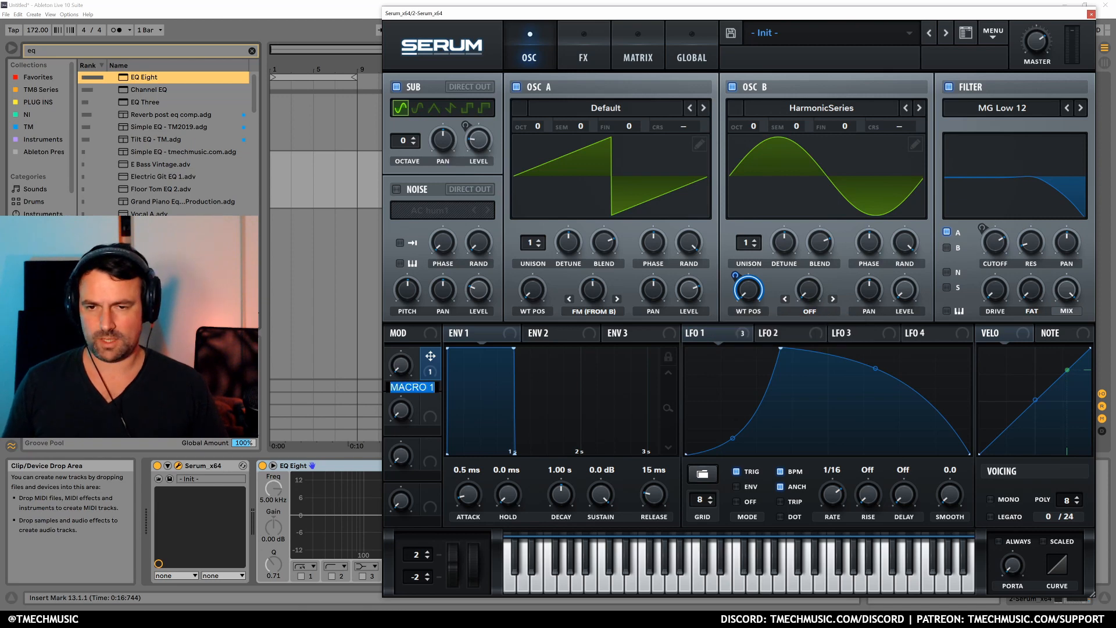
text(WT POS)
key(Return)
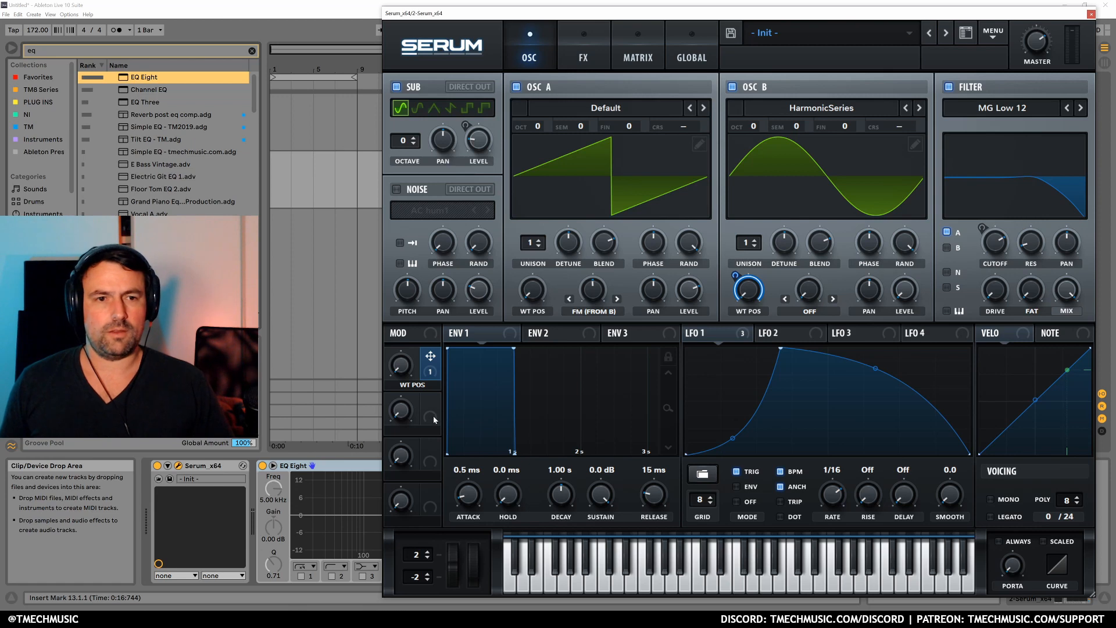
- Assign Macro 2 to the filter's cutoff, lower the cutoff to about 140 Hz, rename the macro Filter and deepen its modulation
drag(1001, 246, 990, 277)
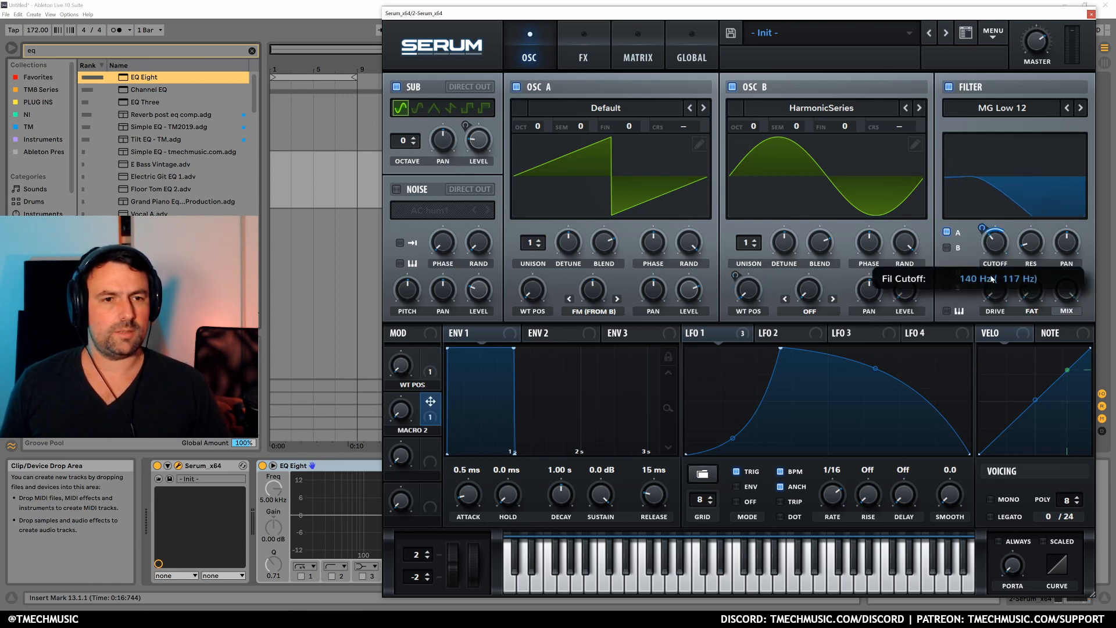
double_click(419, 431)
text(Filter)
key(Return)
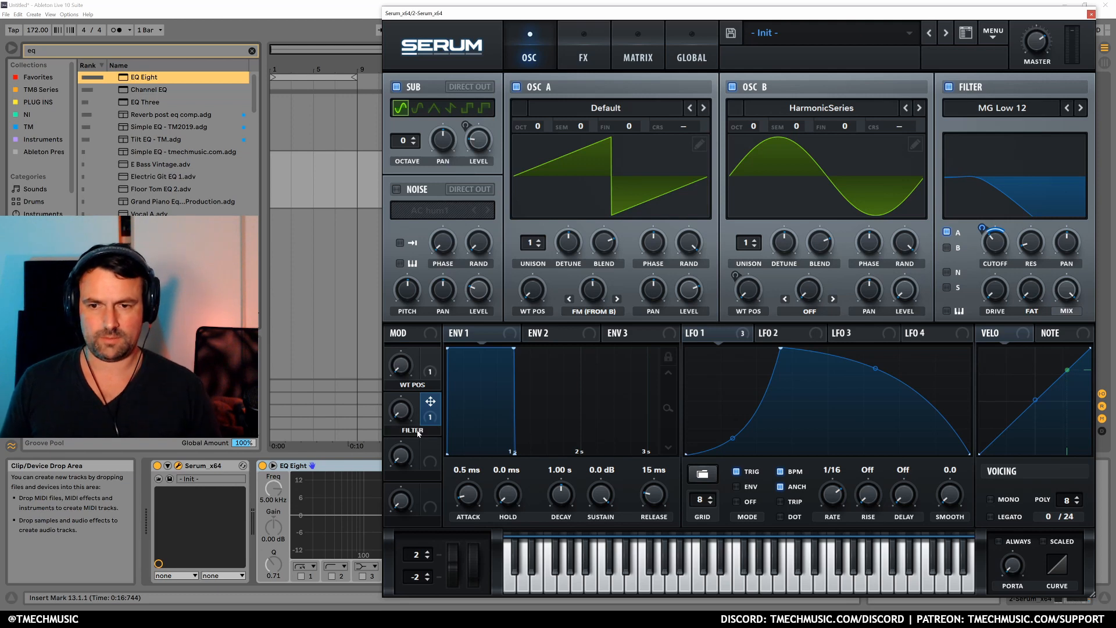
drag(981, 232, 983, 215)
- Assign the Filter macro to the effect filter's cutoff with positive depth, and raise both macros while auditioning notes
click(583, 58)
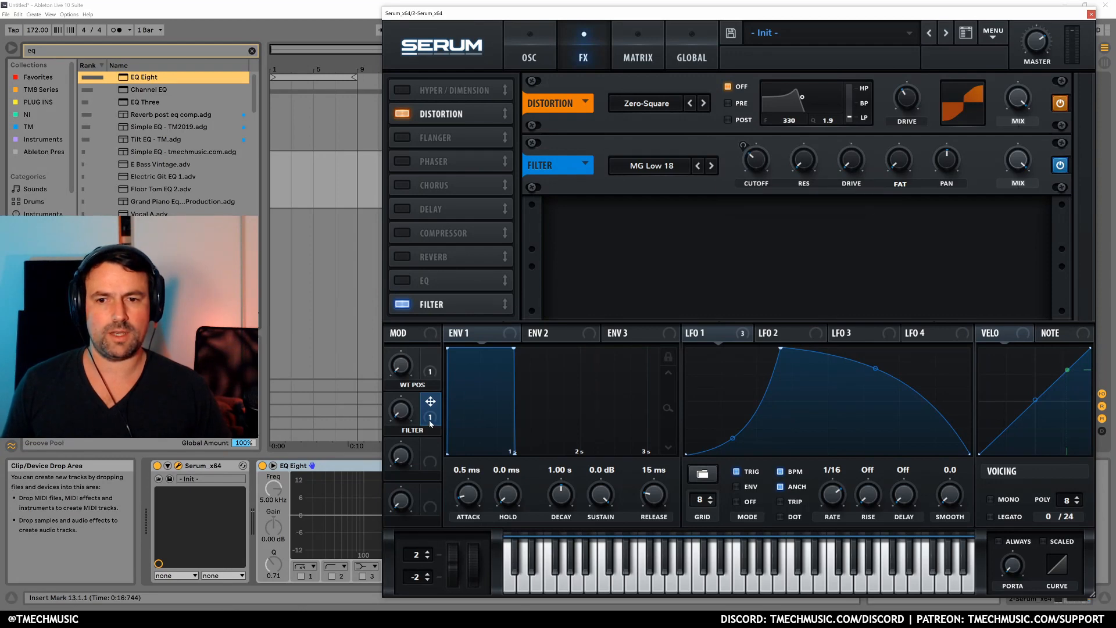
drag(716, 190, 755, 171)
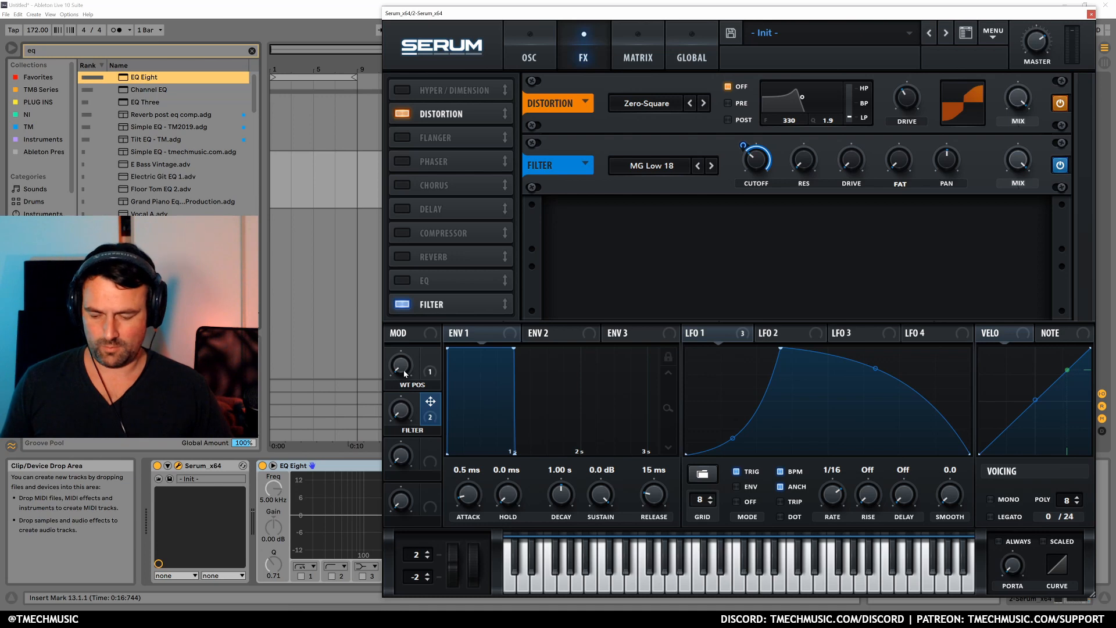
drag(402, 369, 402, 346)
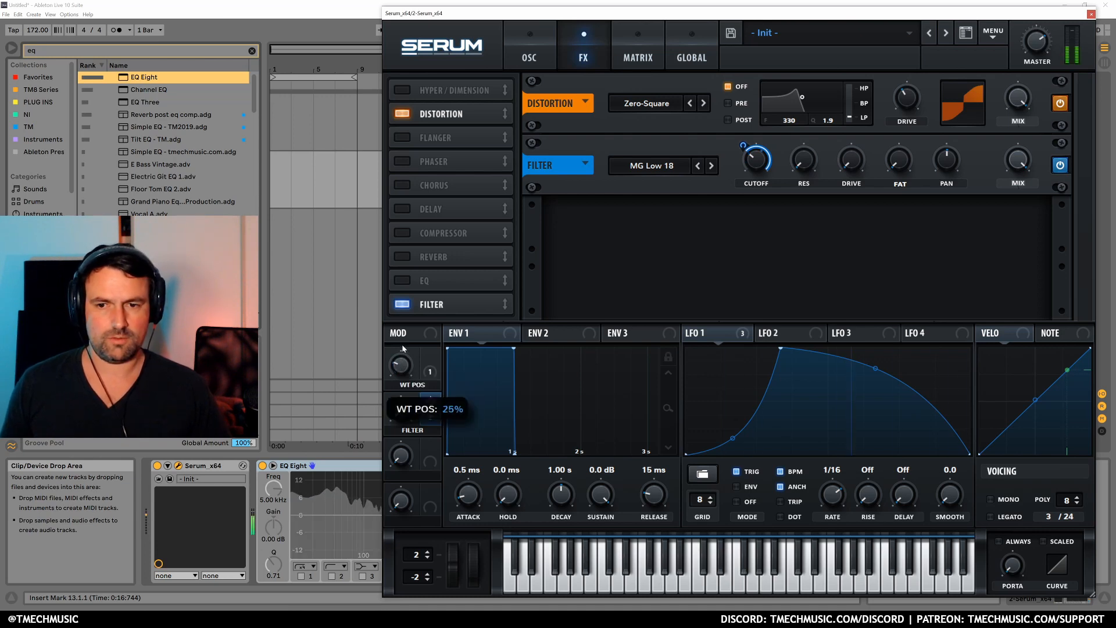
drag(401, 410, 402, 383)
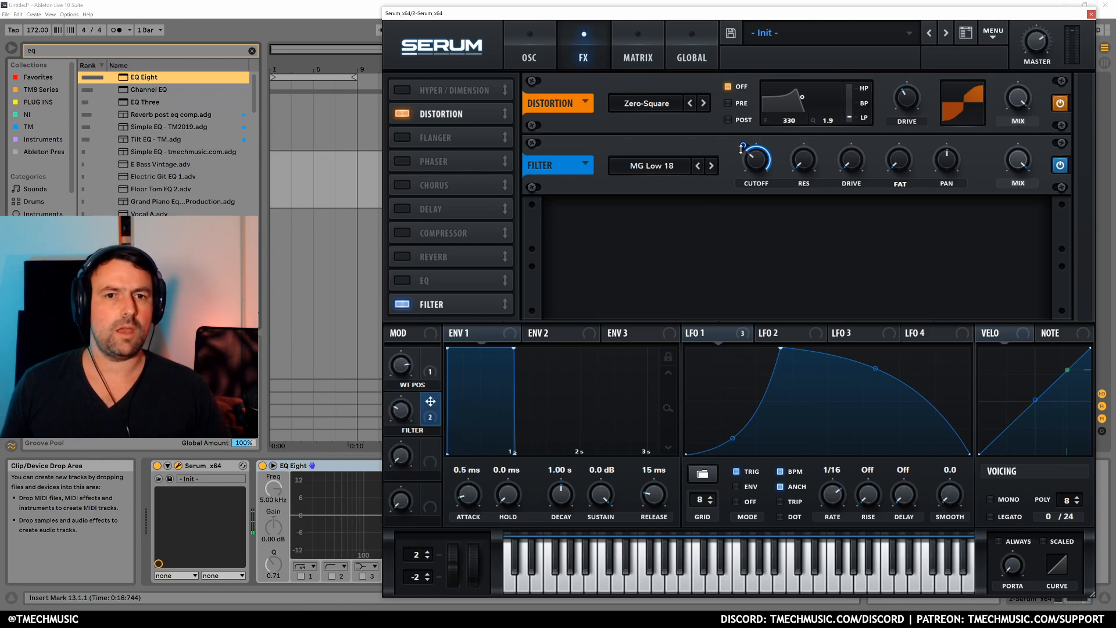
- Move LFO 1's peak earlier, set its rate to 1/8 and nearly straighten its decay curve, finishing with the Serum window closed
click(548, 64)
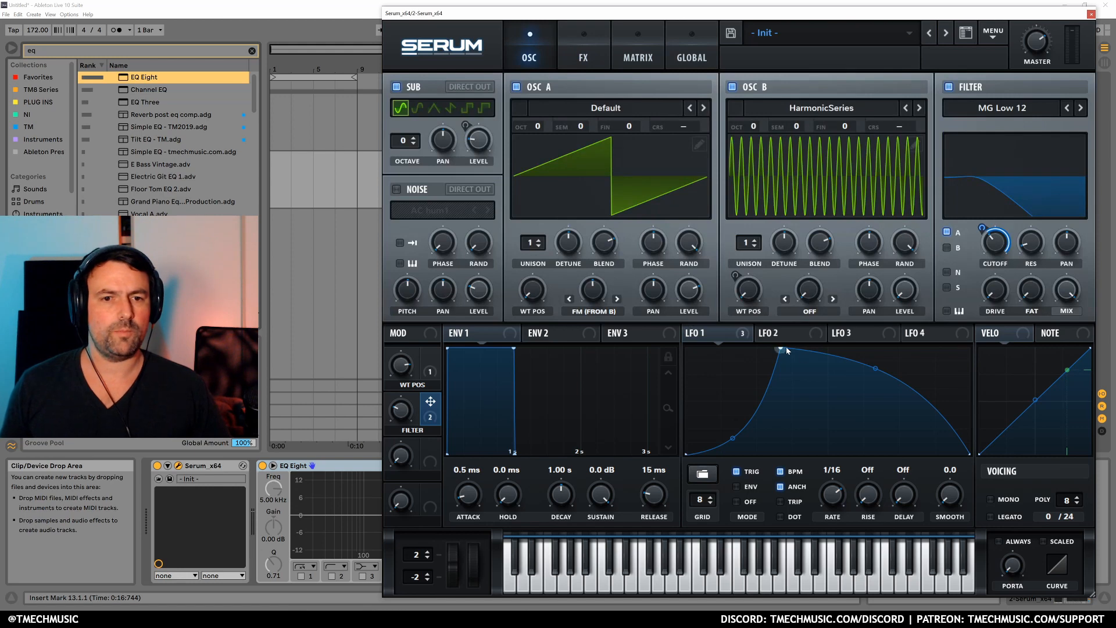
drag(733, 437, 721, 396)
drag(875, 368, 843, 405)
drag(779, 348, 729, 396)
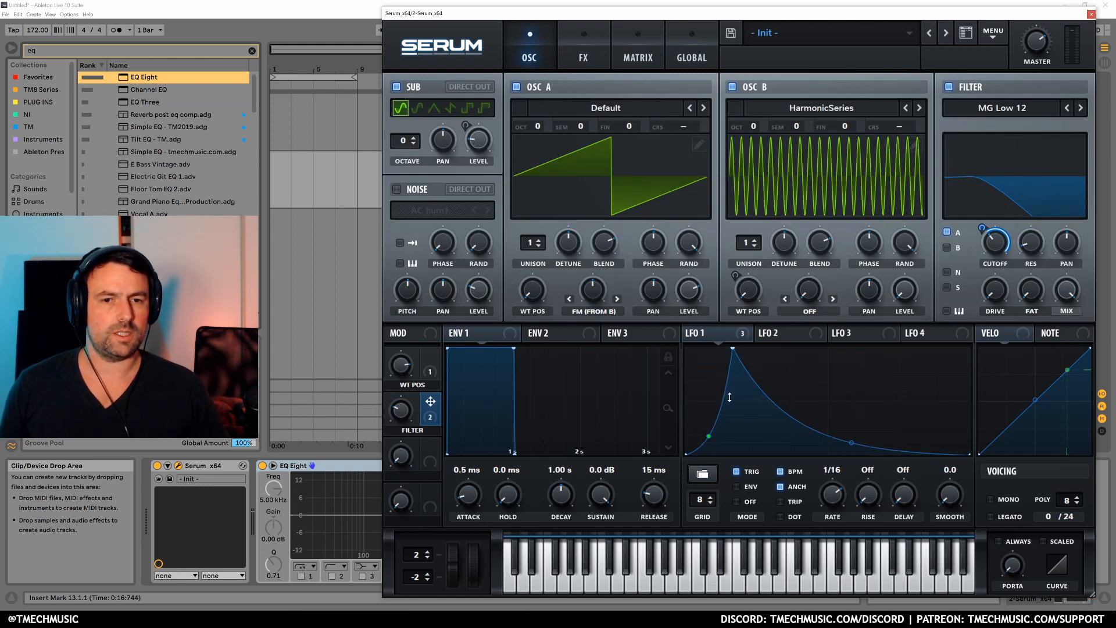
drag(837, 491, 837, 511)
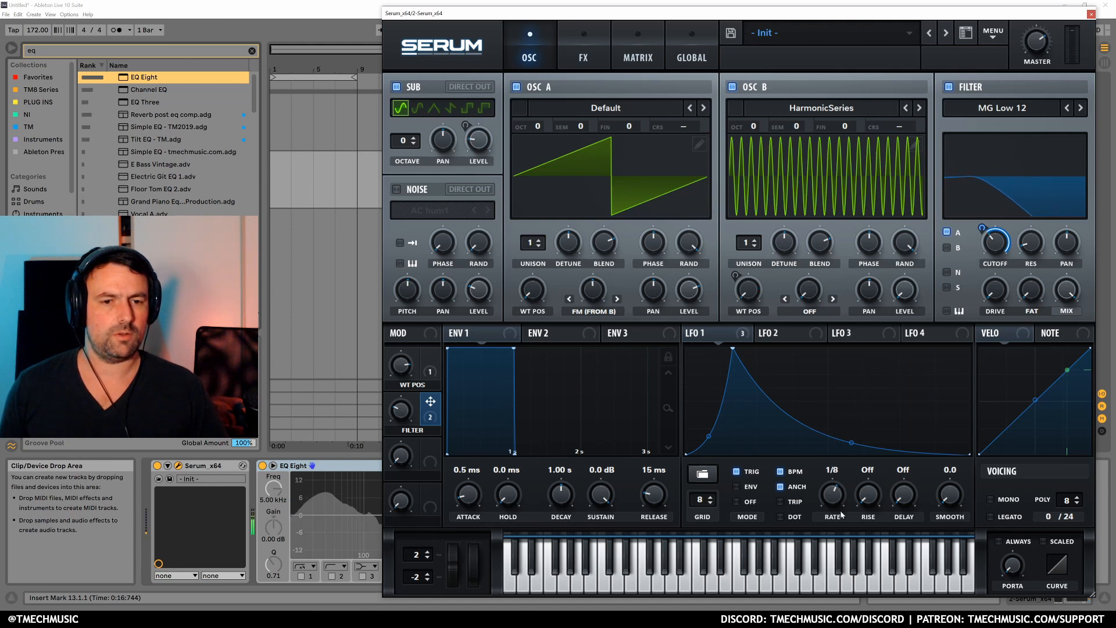
drag(852, 443, 849, 409)
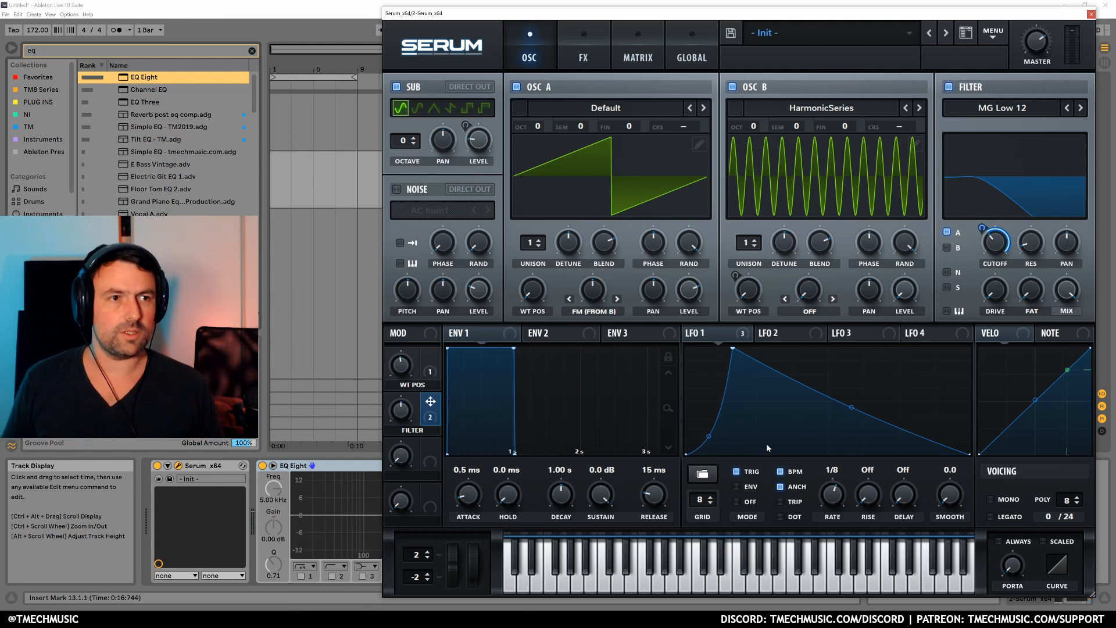
click(1091, 14)
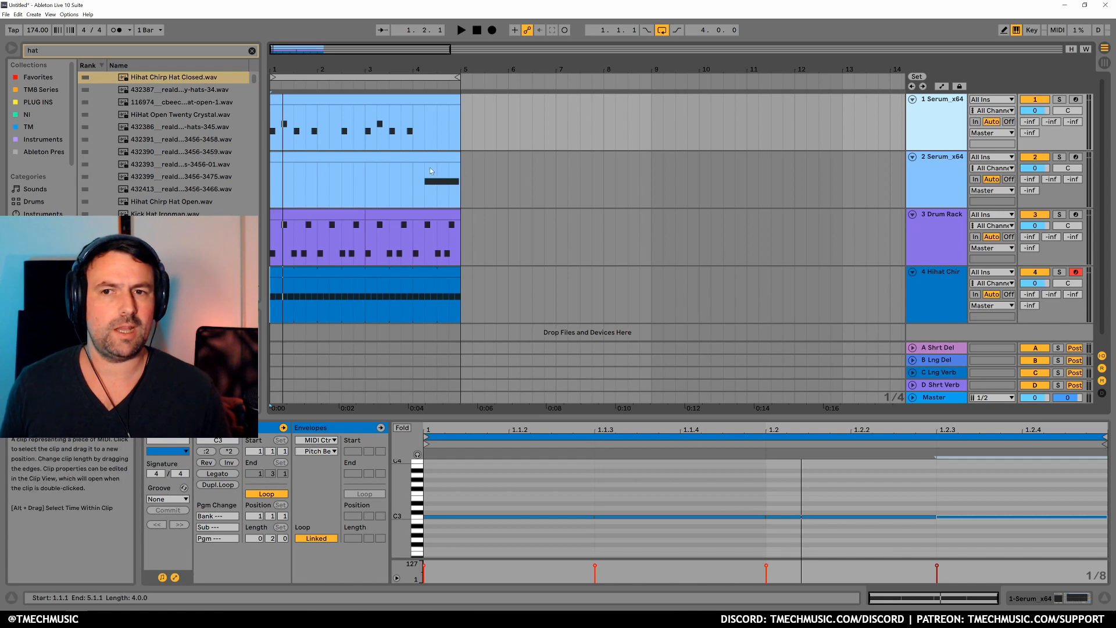
- Show the devices of the second Serum track and inspect its Serum patch in the drum and bass loop project
click(413, 187)
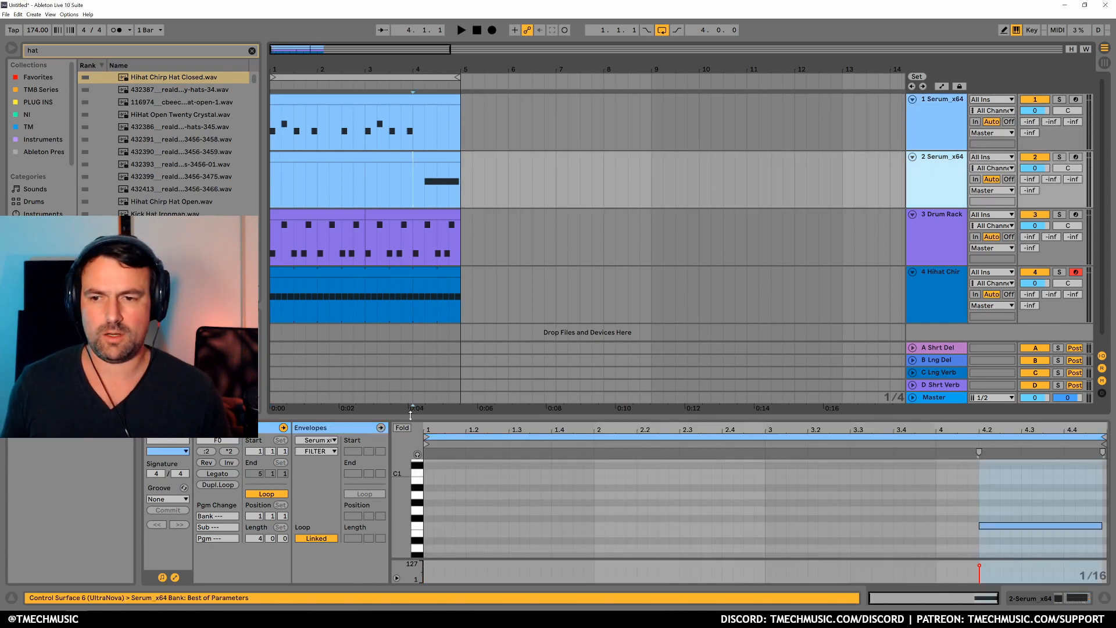
key(shift+Tab)
click(179, 465)
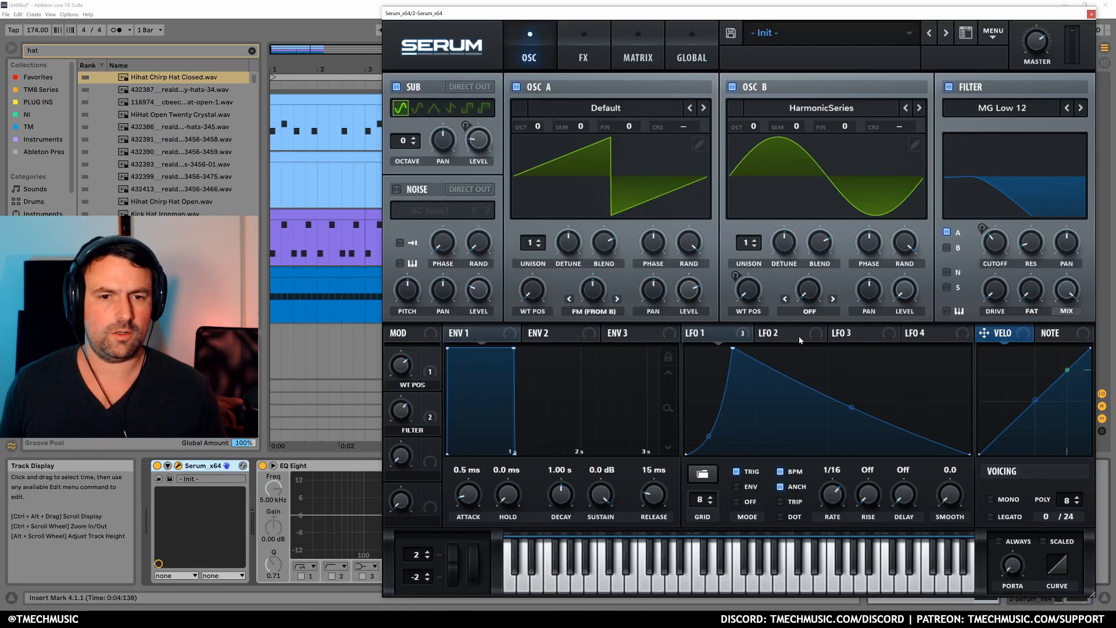
click(1091, 14)
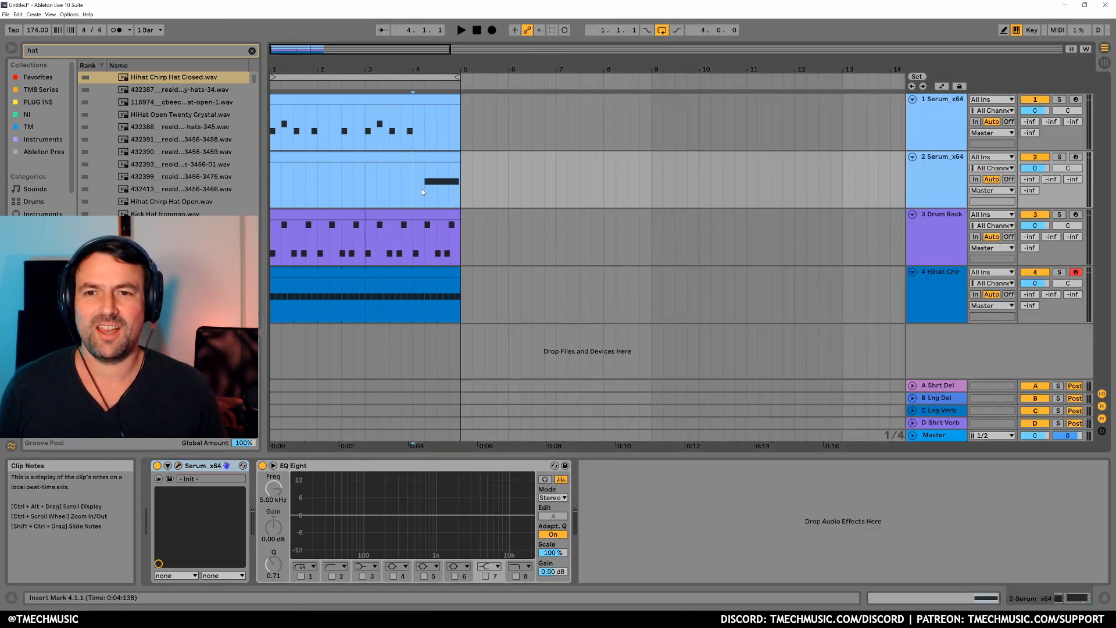
- Play the arrangement loop from the start to hear the bass patches with the drums, and stop playback
key(Home)
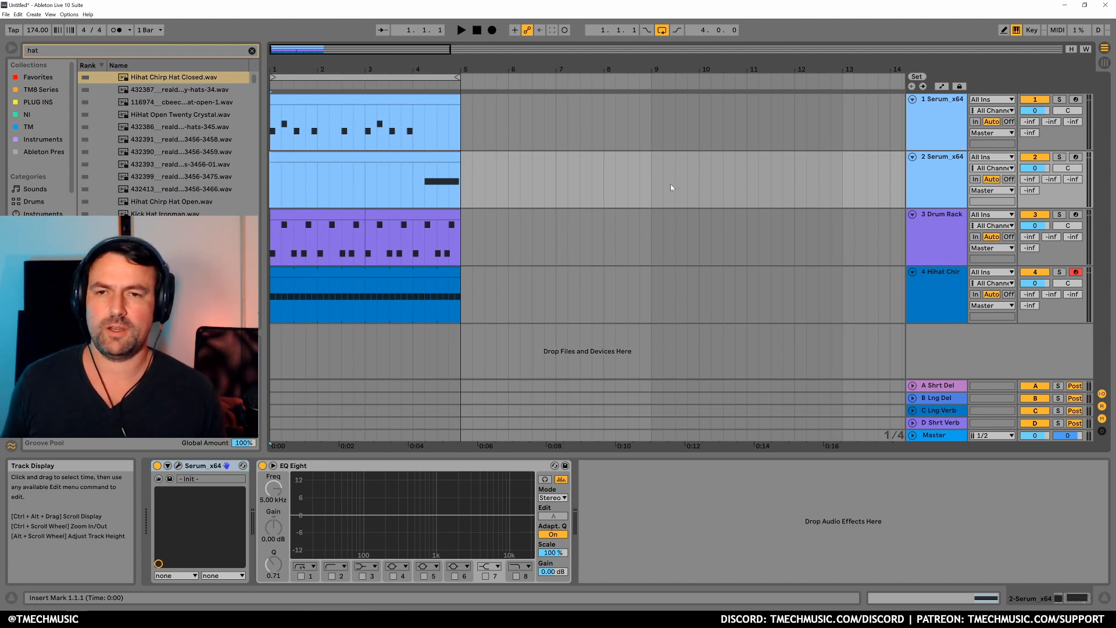
key(space)
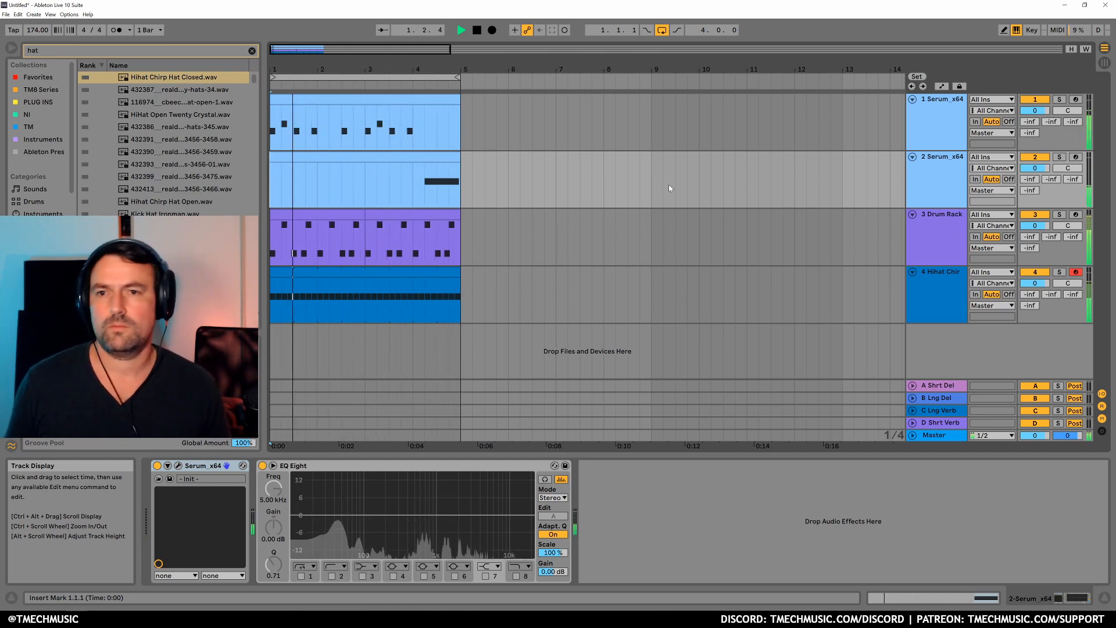
key(space)
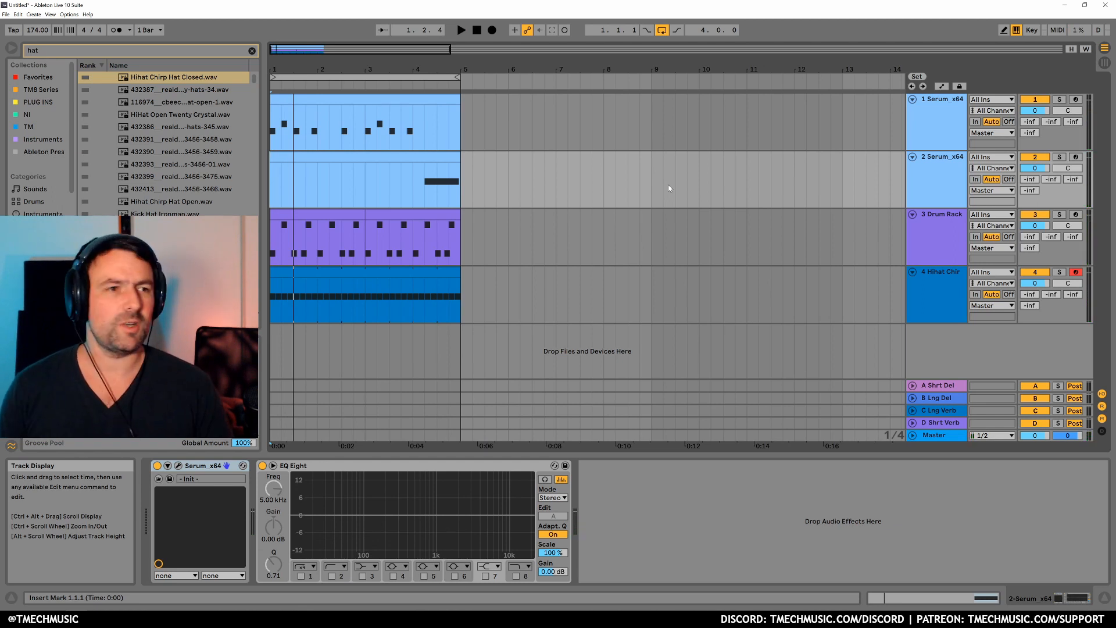